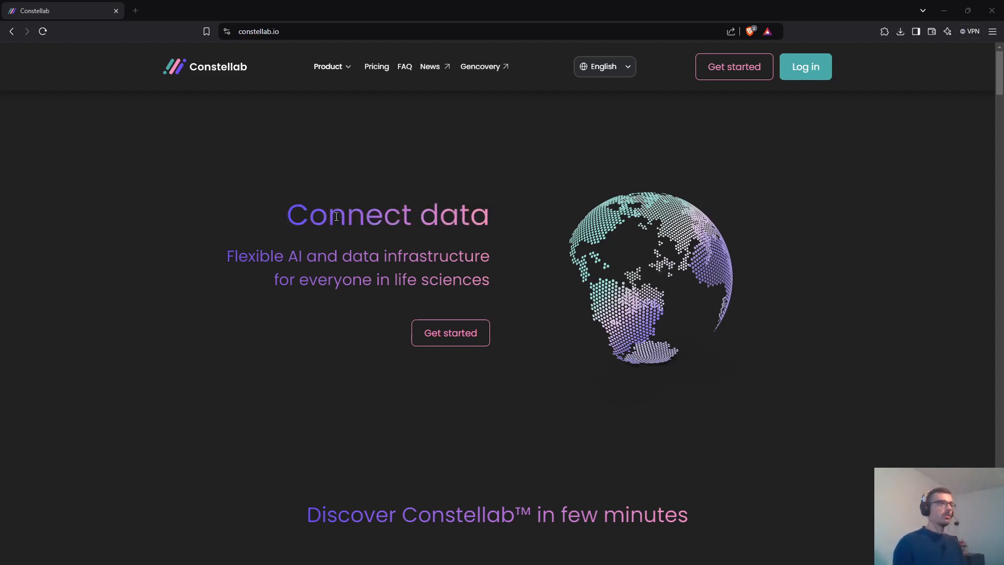
- Sign in to Constellab from constellab.io and return to the space home page in the browser
click(796, 68)
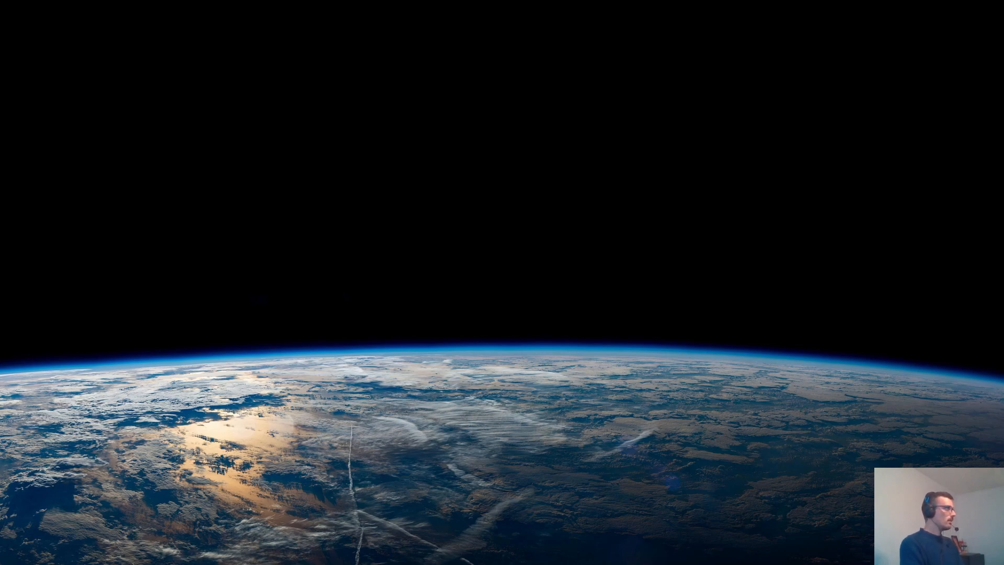
key(alt+Tab)
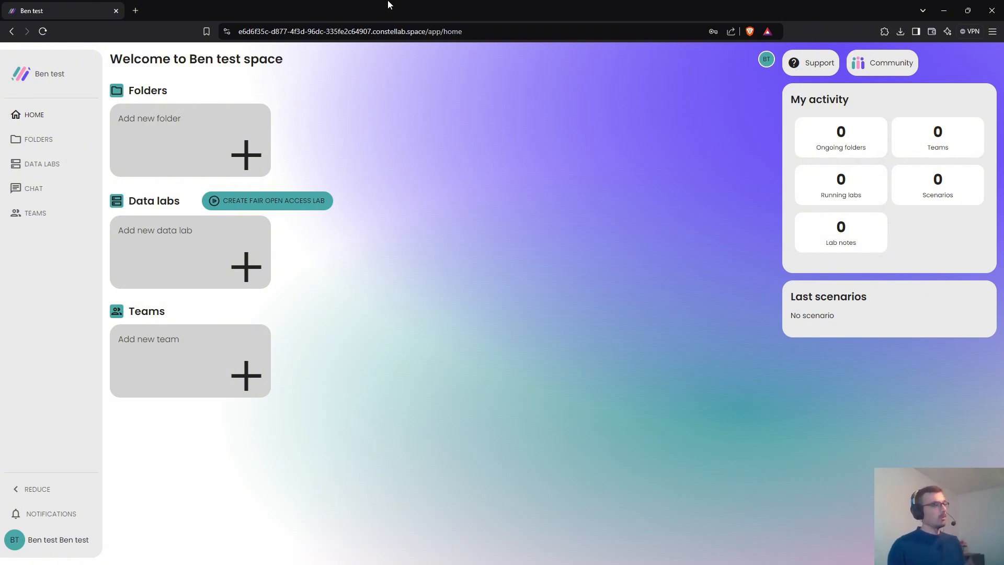
click(45, 88)
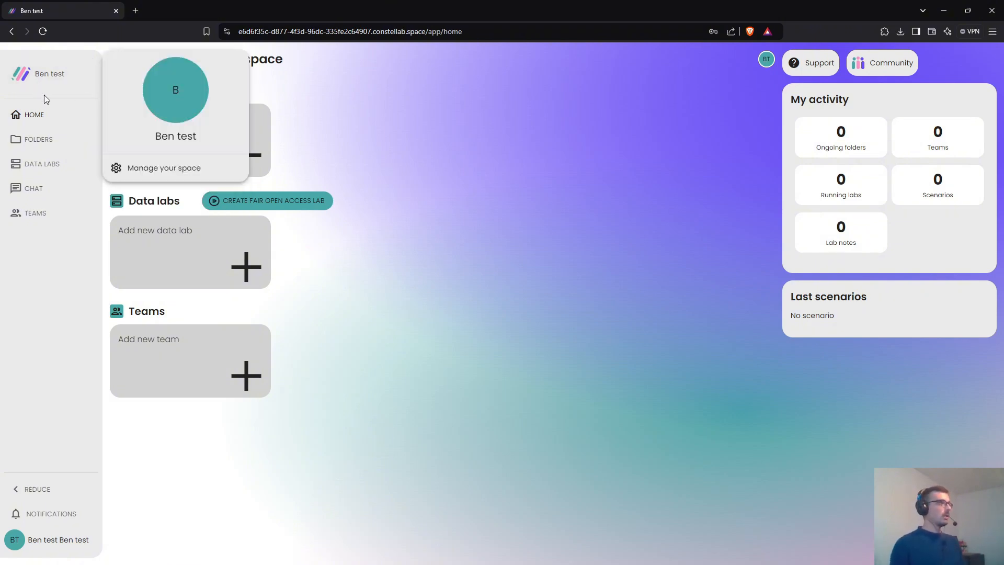
click(152, 174)
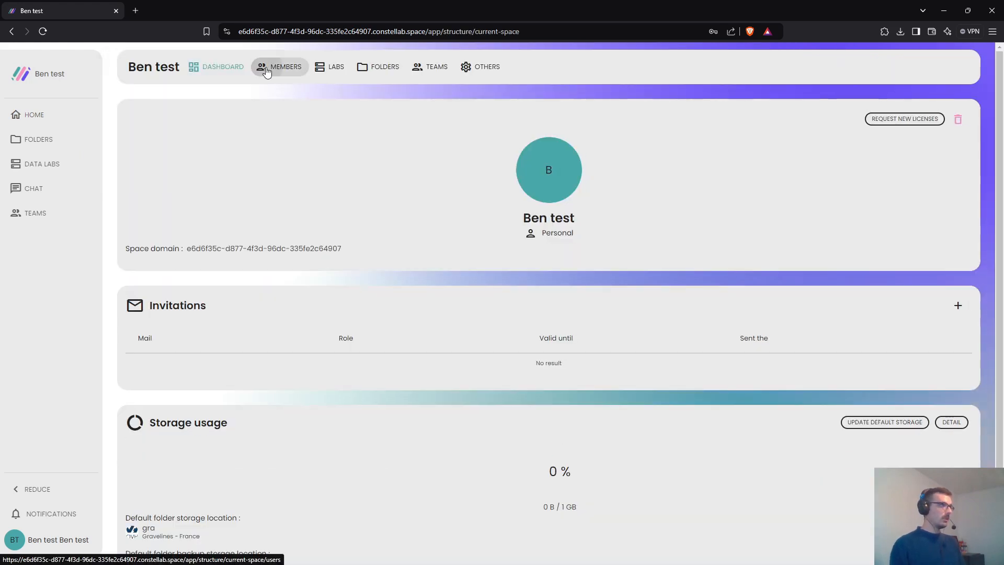
click(268, 68)
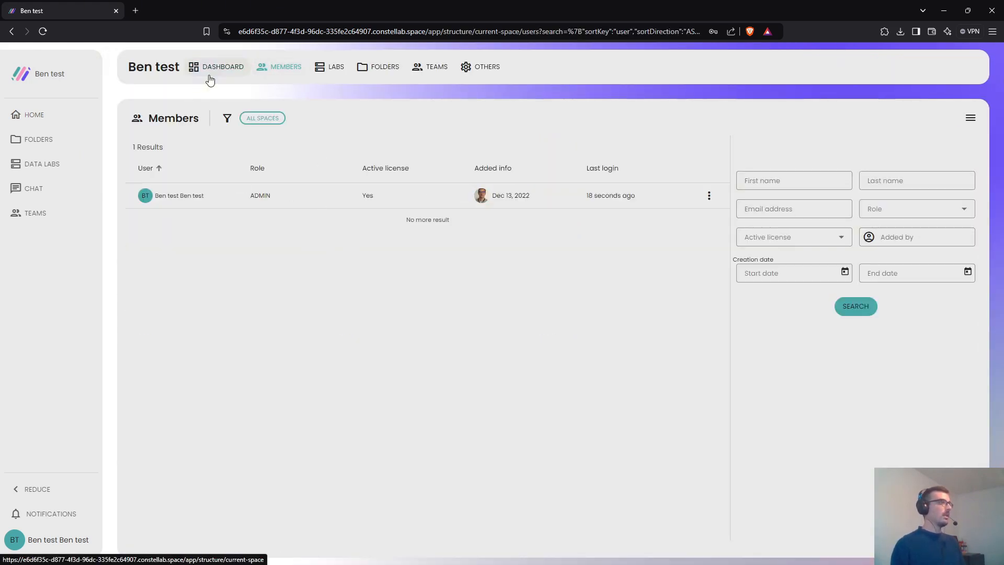
click(65, 119)
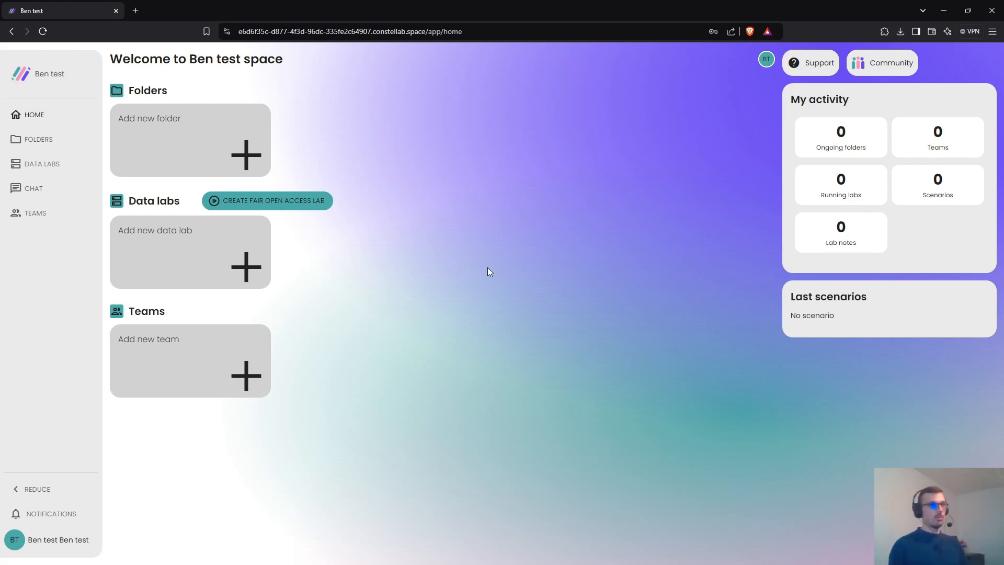
- Add a new folder named 'Iris analysis' and save it
click(231, 136)
text(Ir)
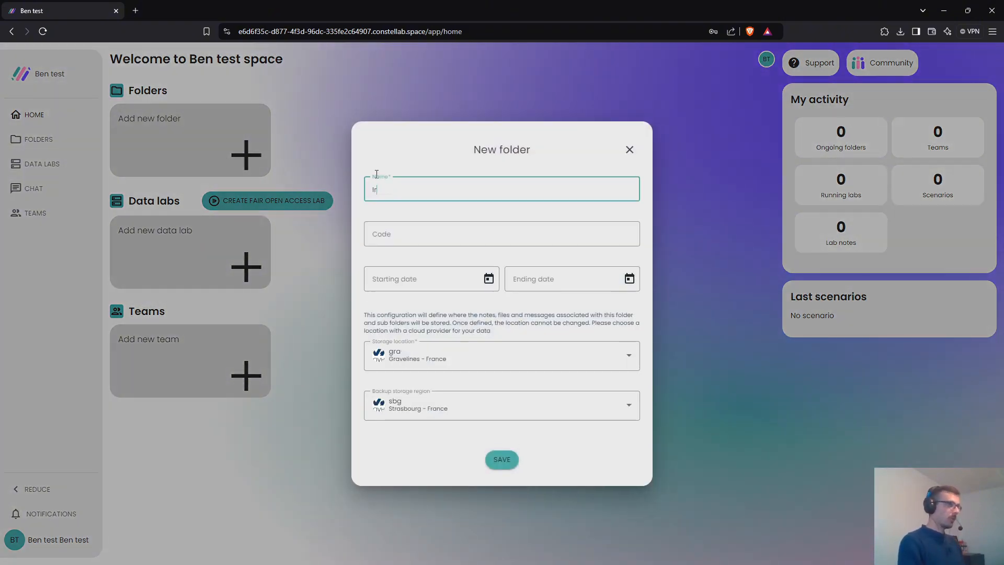
text(is analysis)
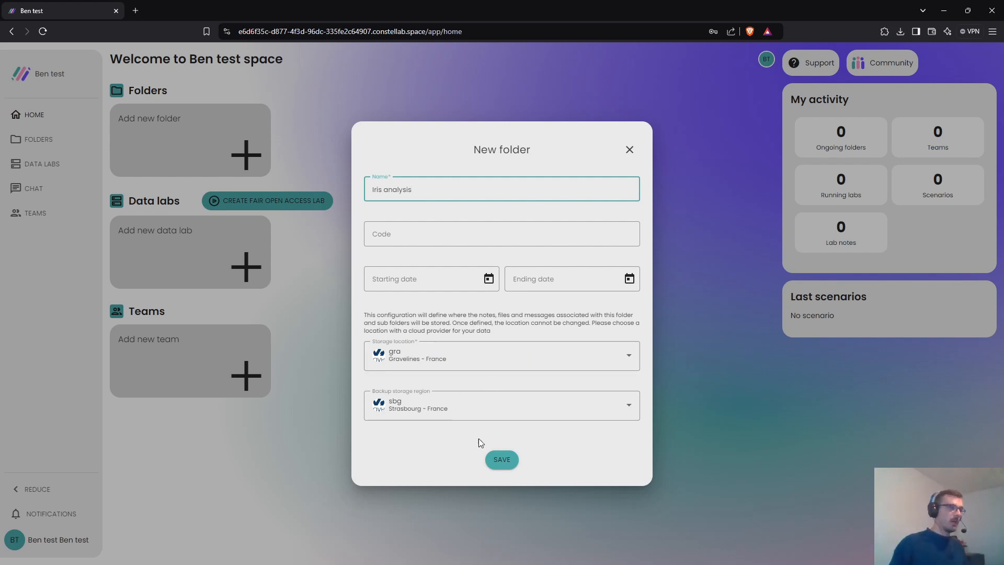
click(507, 459)
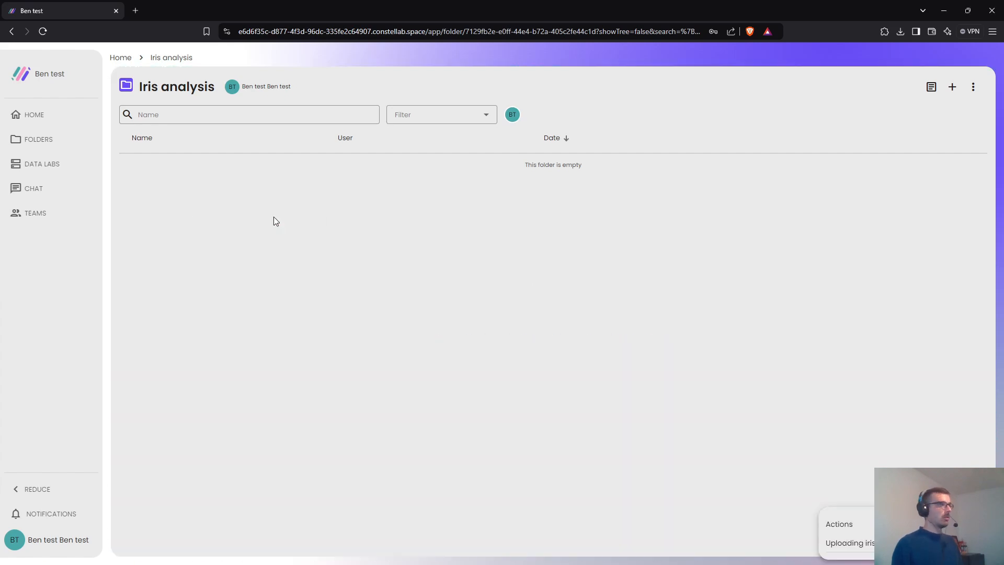
- Preview irisgood.xlsx, then create a new note named Test in the Iris analysis folder
click(235, 176)
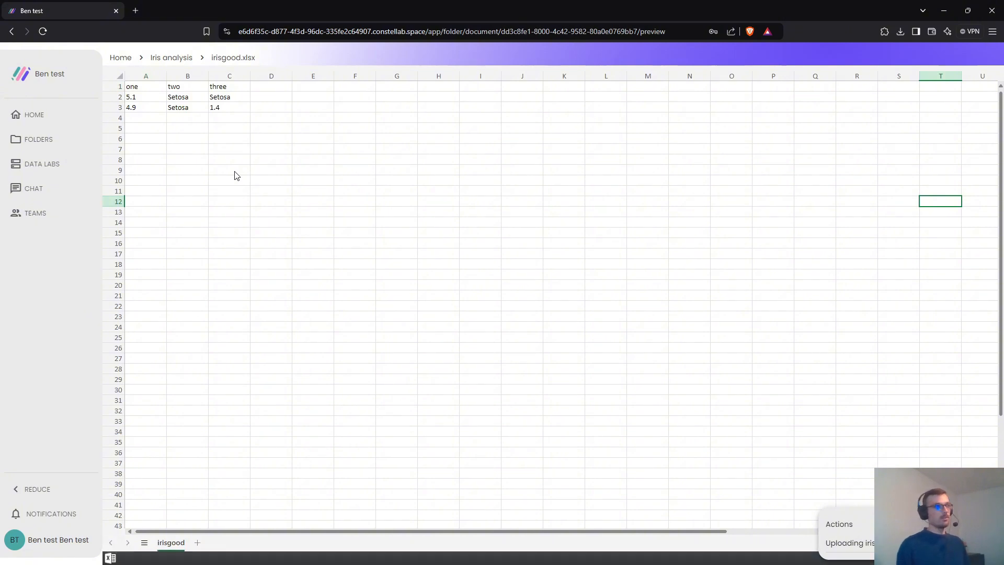
click(173, 59)
click(952, 87)
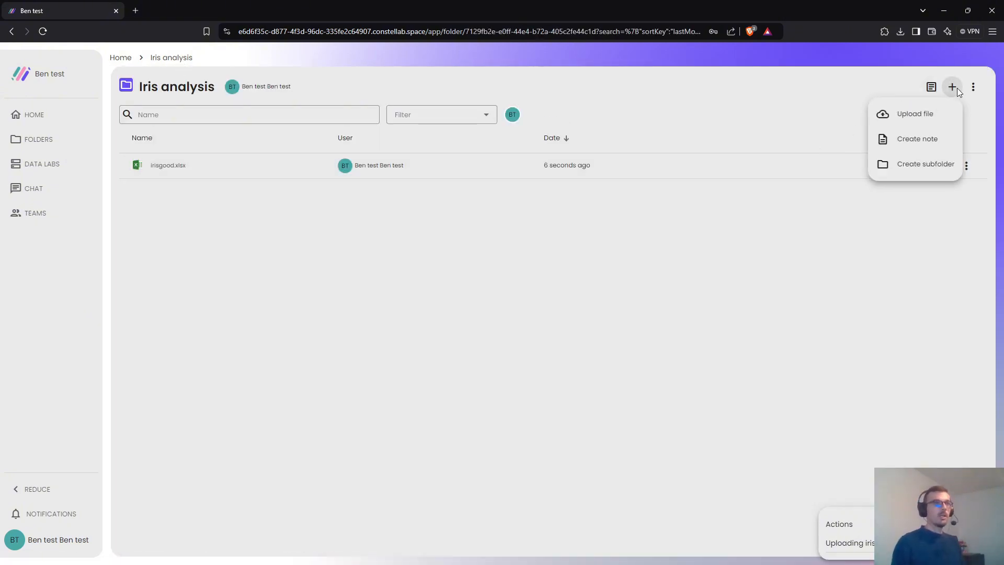
click(915, 146)
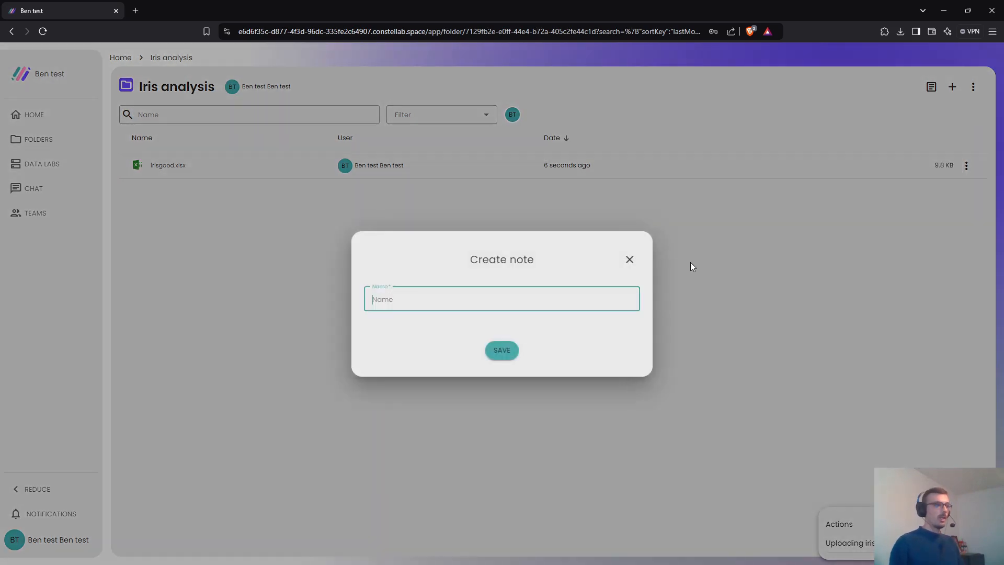
text(Test)
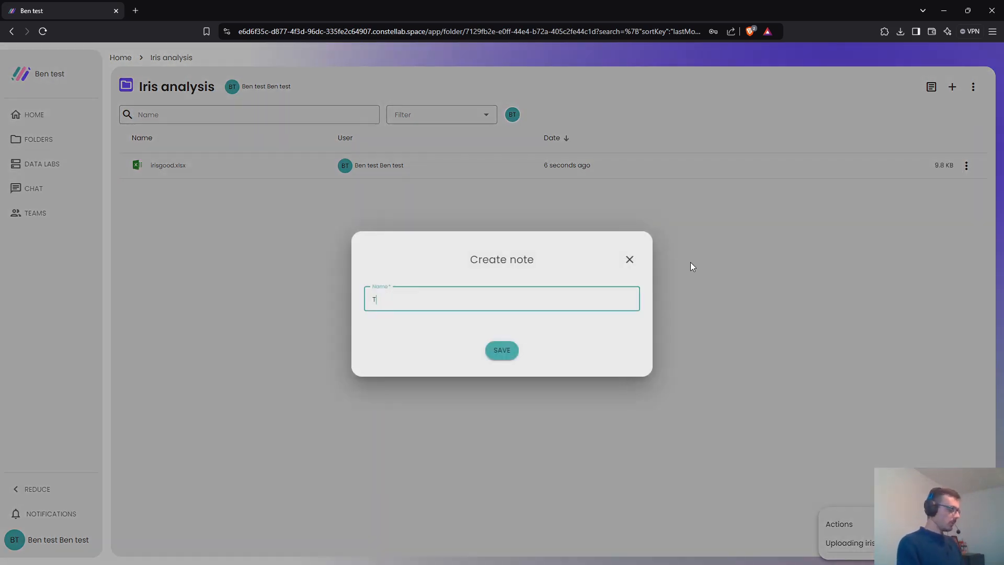
key(Return)
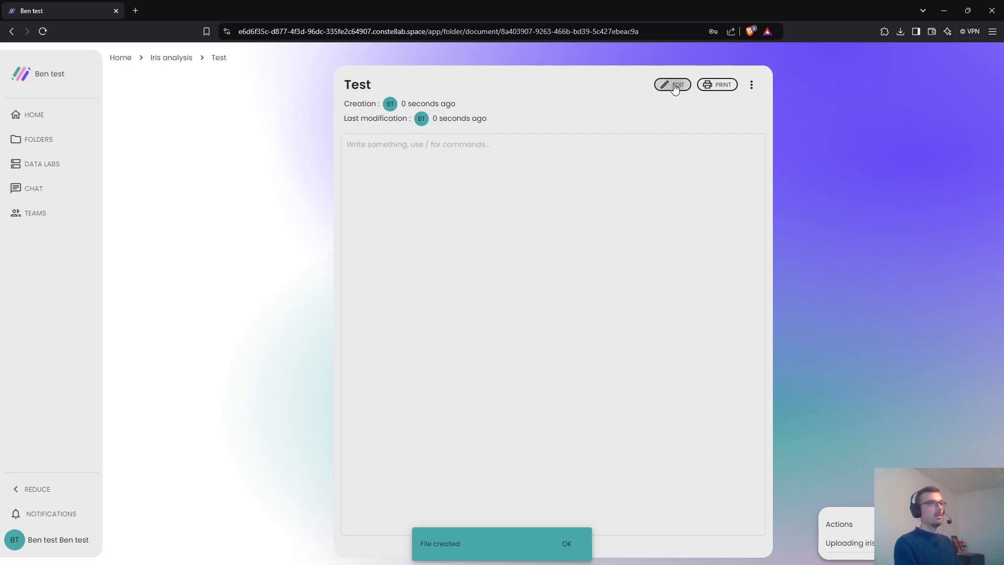
- Write 'This is the demo fair open access' in the Test note and return to the folder
click(673, 84)
text(This is )
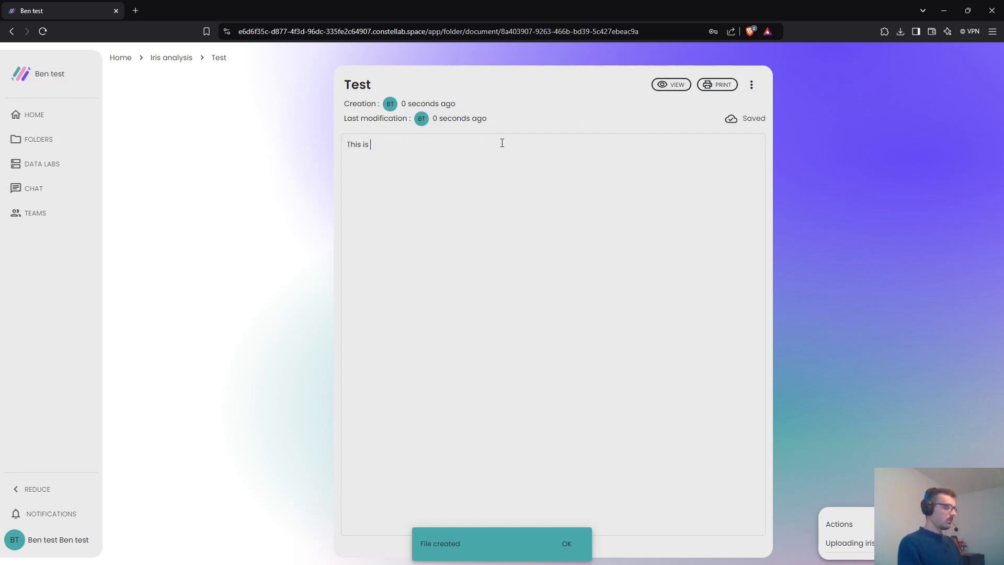
text(the demo faire o)
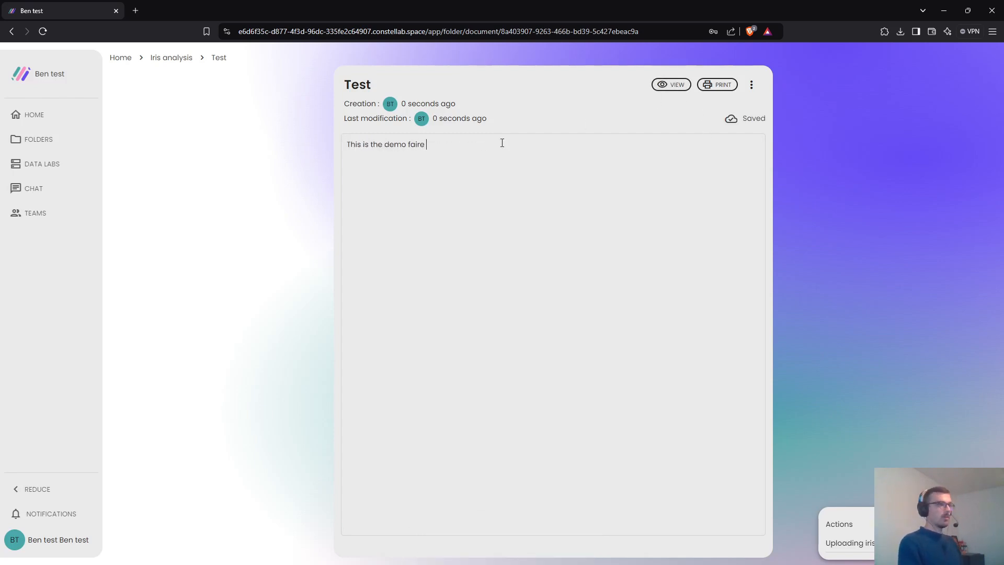
key(BackSpace)
key(BackSpace)
key(BackSpace)
text(open access)
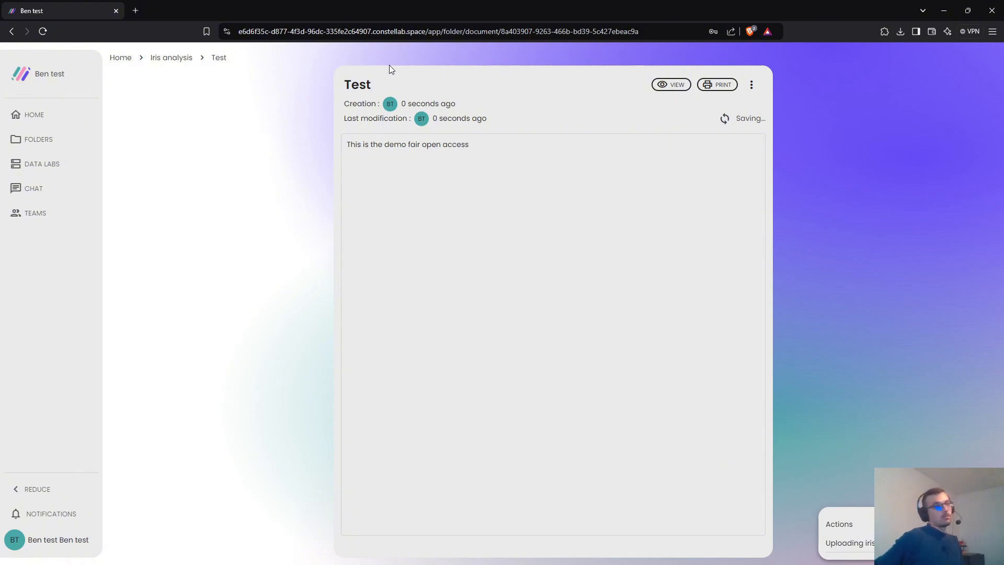
click(180, 59)
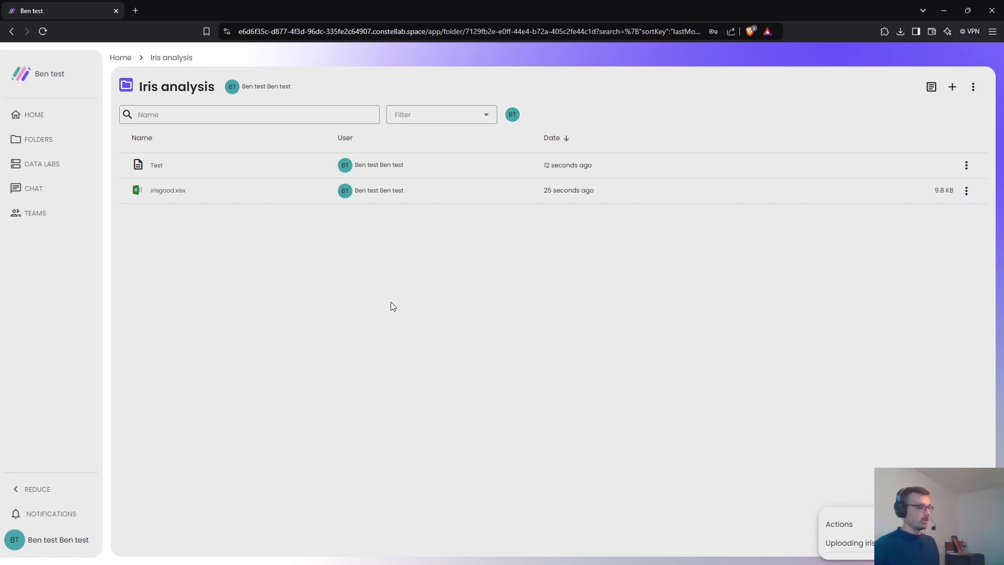
- From the workspace home page, create the free Fair Open Access lab and confirm with YES
click(114, 59)
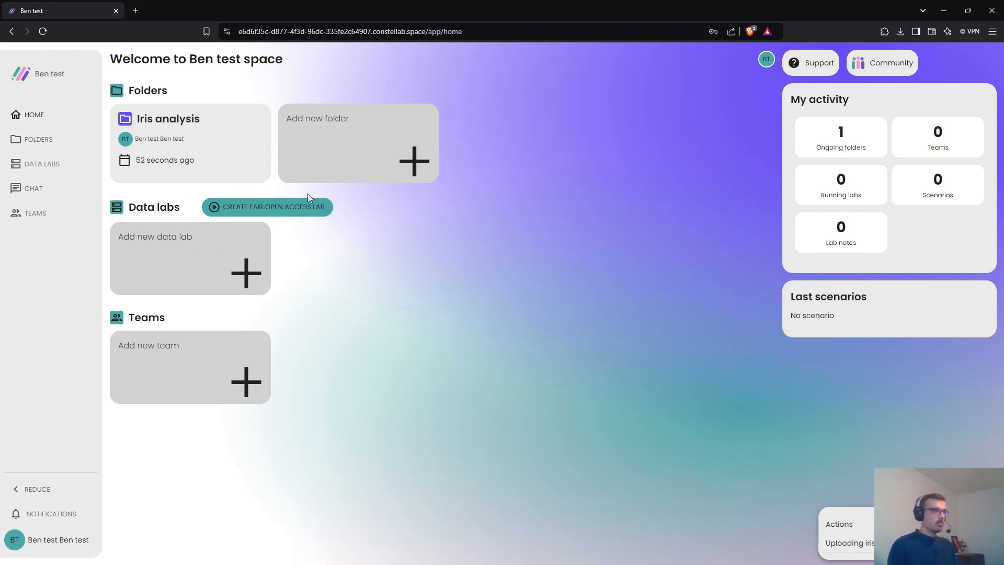
click(307, 209)
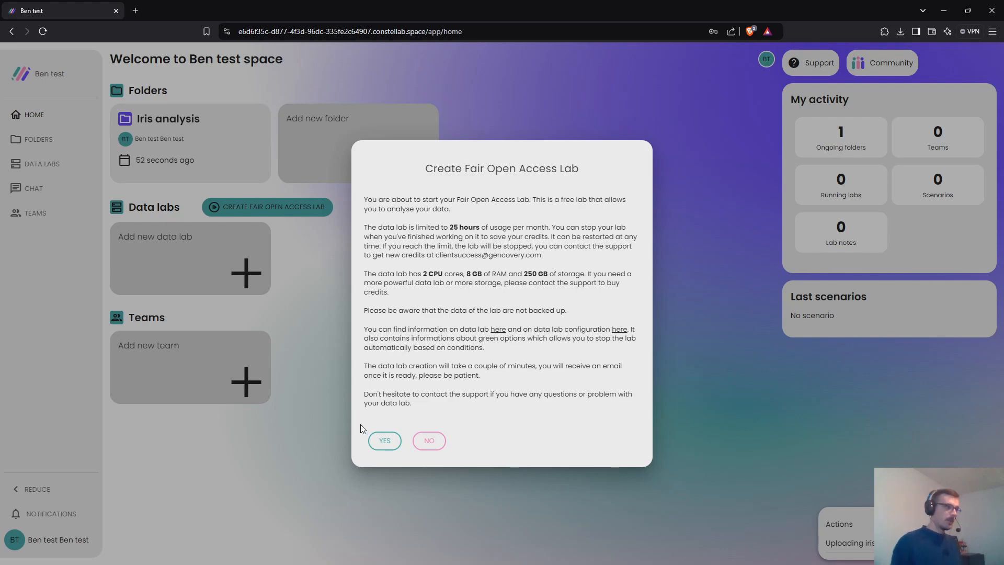
click(385, 441)
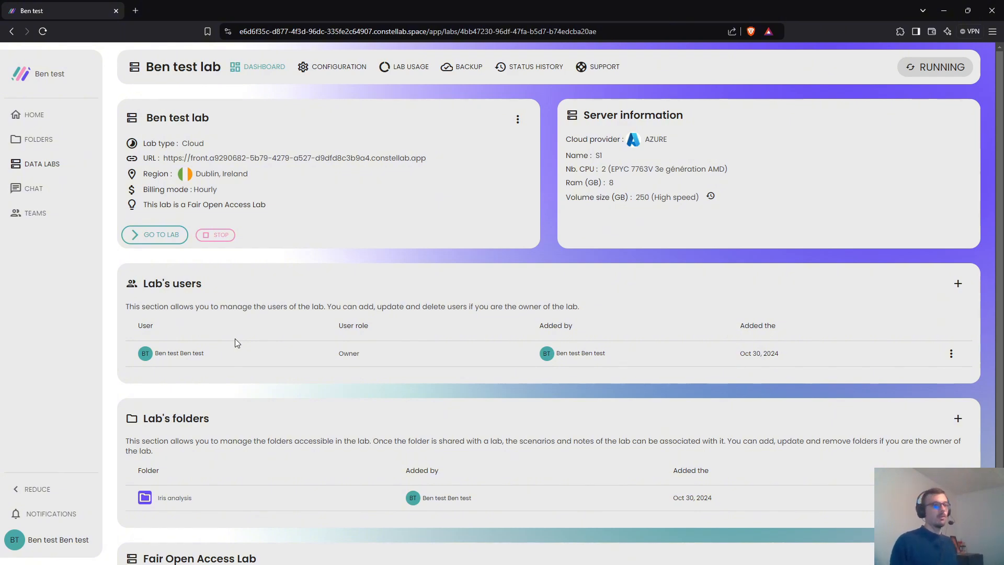
- Dismiss the lab's Add a folder dialog, then show the configuration page listing gws_core and gws_academy
scroll(234, 339, down, 2)
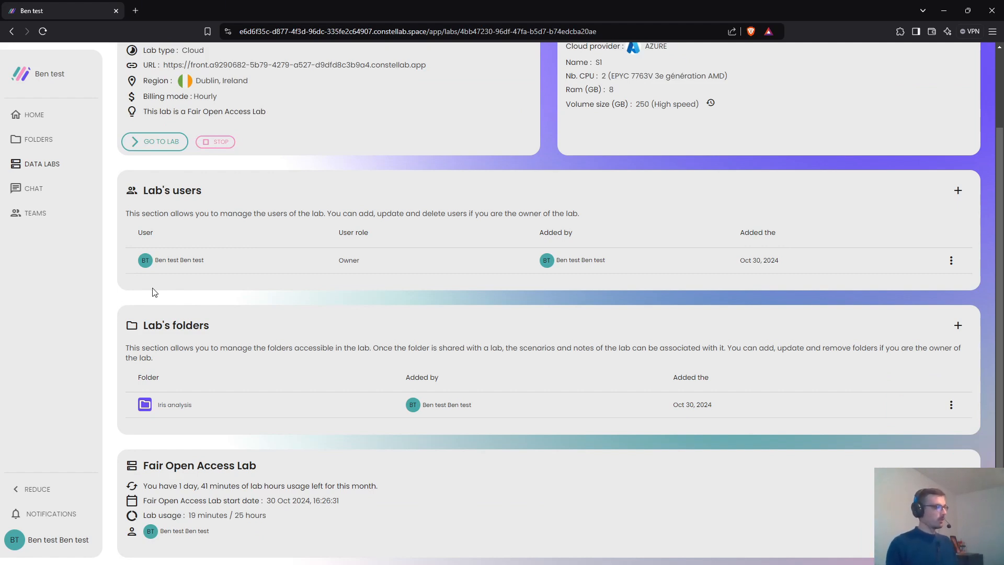
click(958, 326)
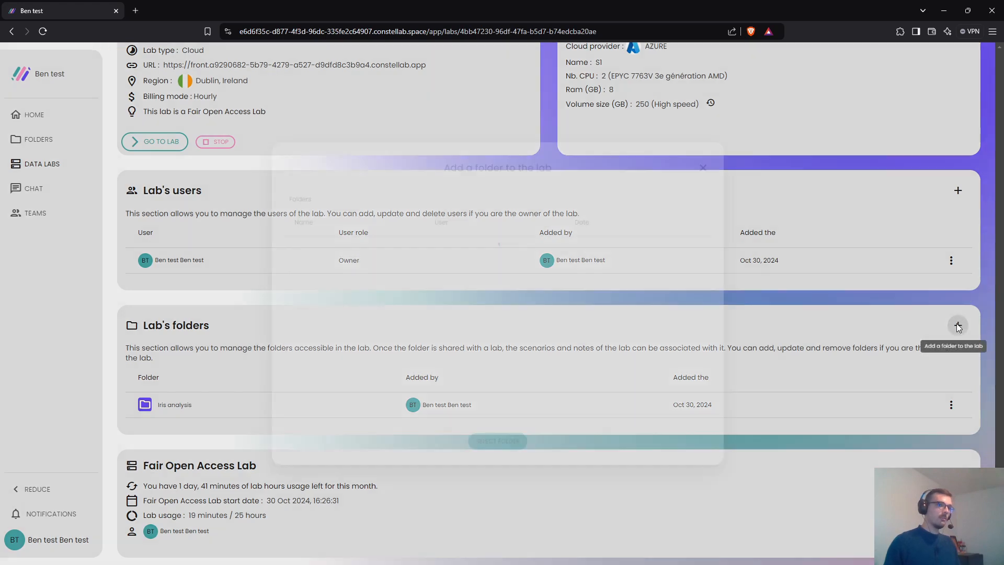
click(206, 330)
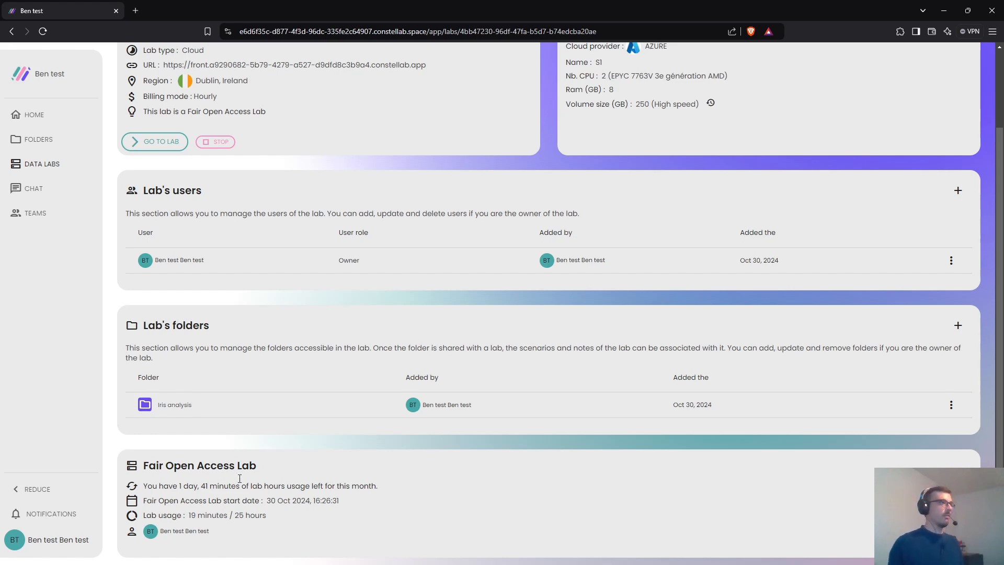
scroll(239, 479, up, 3)
click(355, 65)
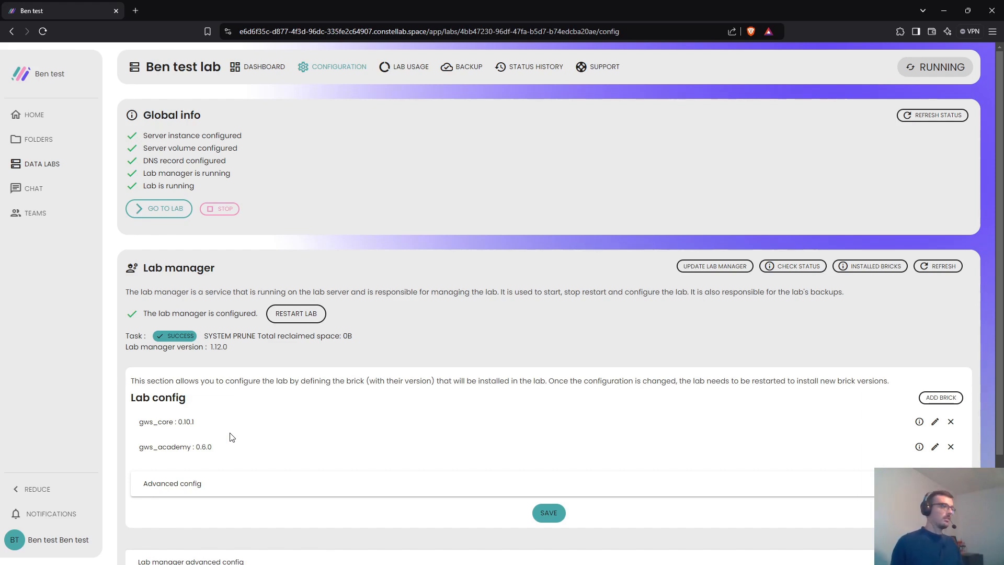
- Save a Persistent green computing option 'Stop lab after inactivity time' set to 60 minutes
scroll(232, 437, down, 3)
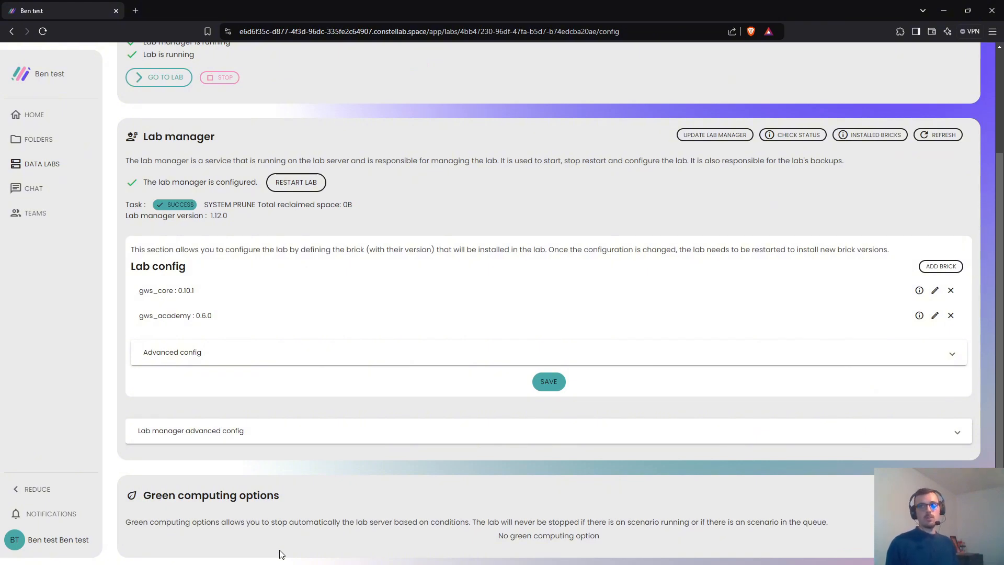
click(942, 494)
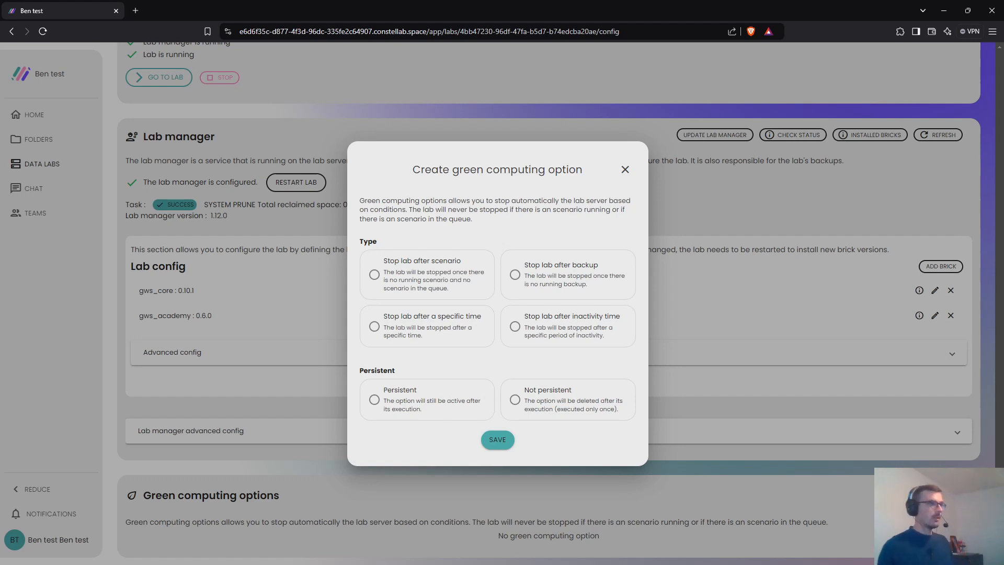
click(515, 327)
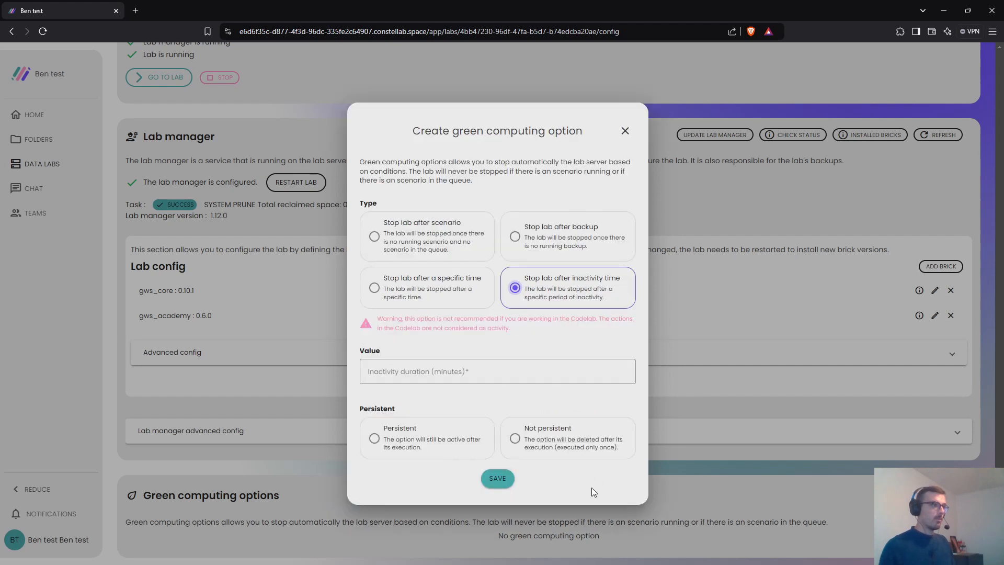
click(425, 375)
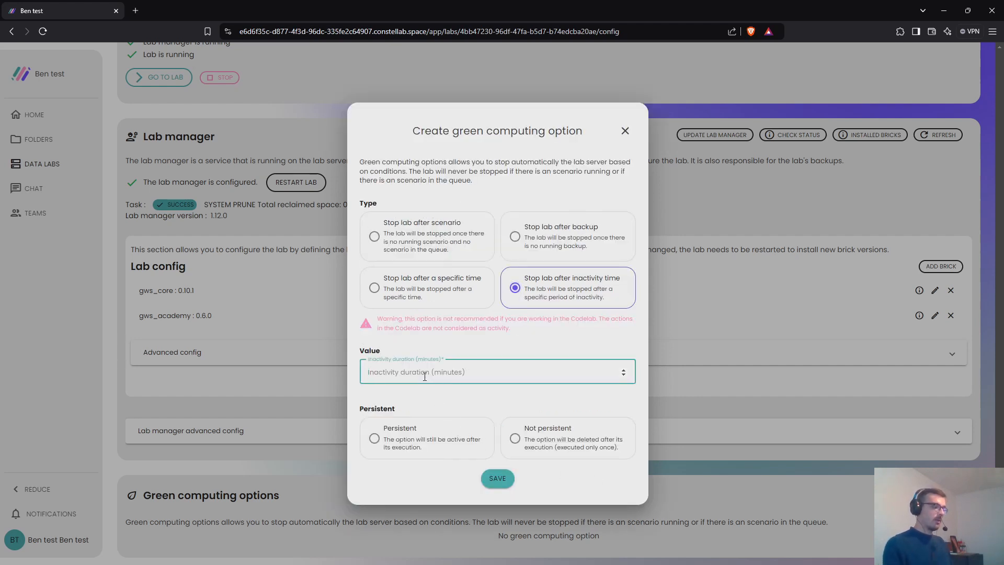
text(60)
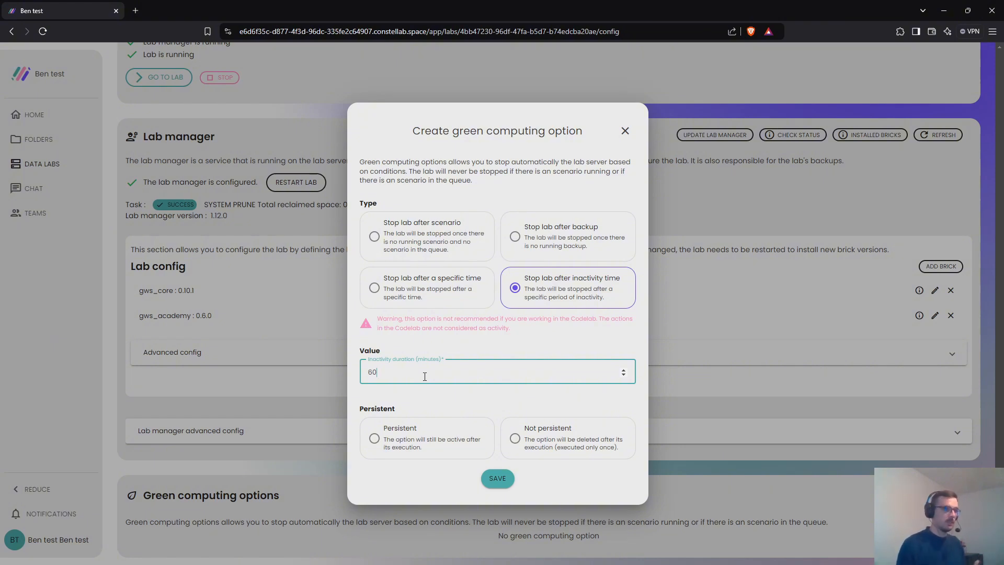
click(434, 436)
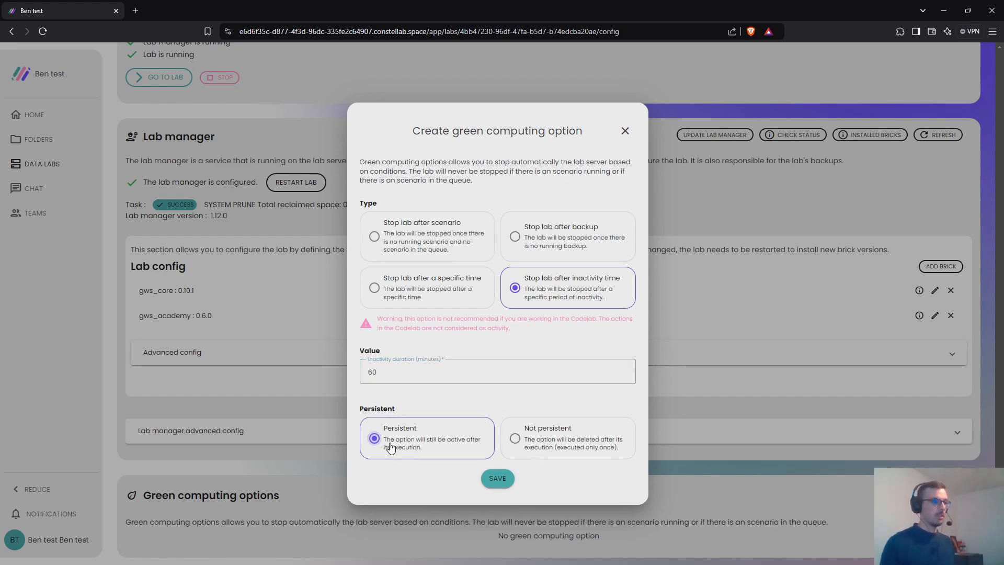
click(498, 479)
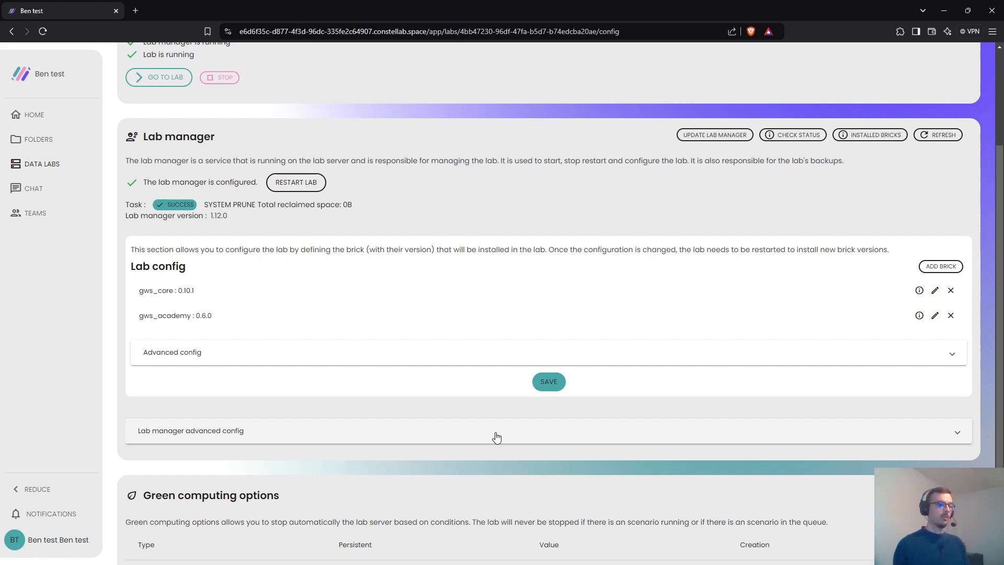
scroll(497, 438, up, 3)
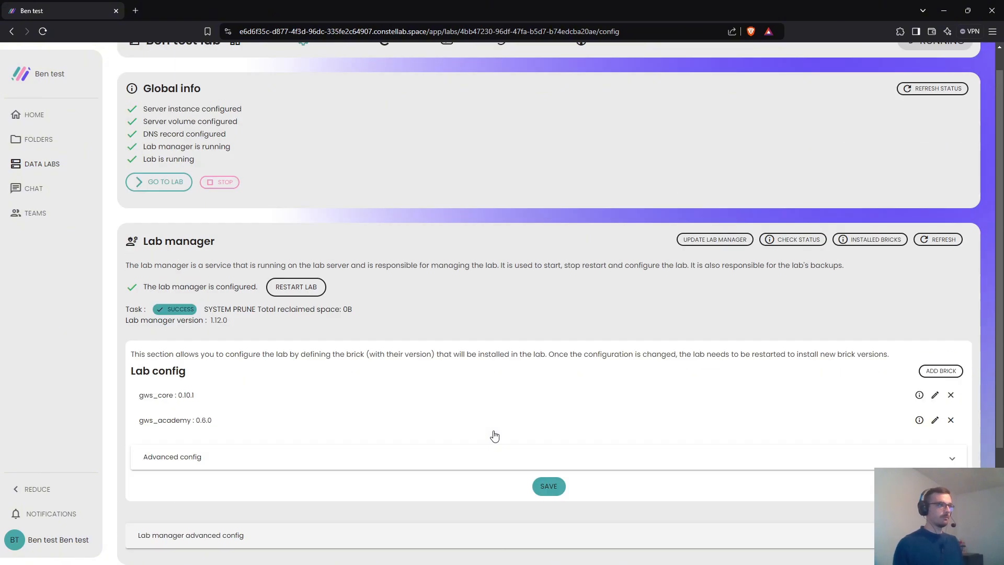
- Switch between the LAB USAGE and BACKUP tabs, ending on the empty backup history
click(391, 75)
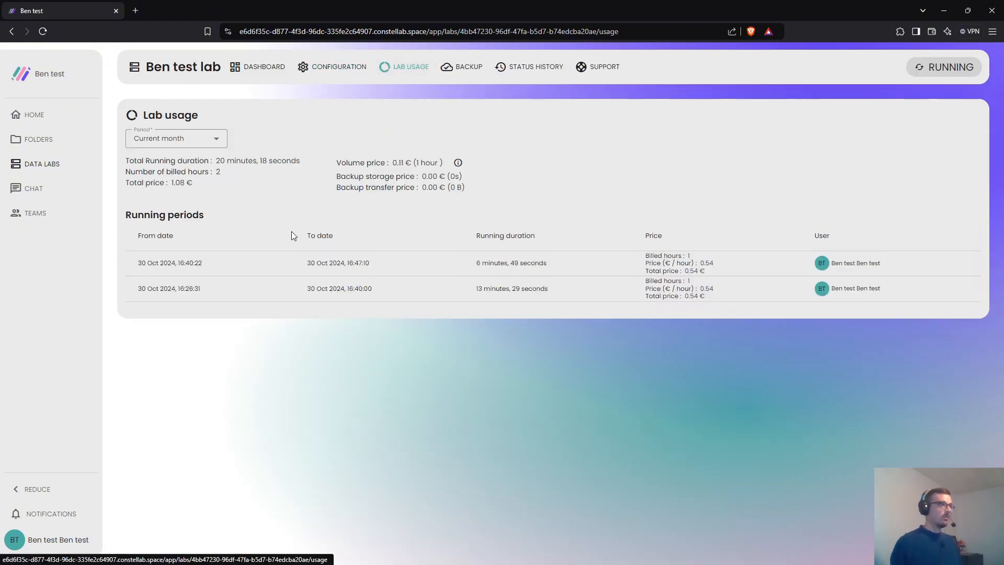
click(461, 68)
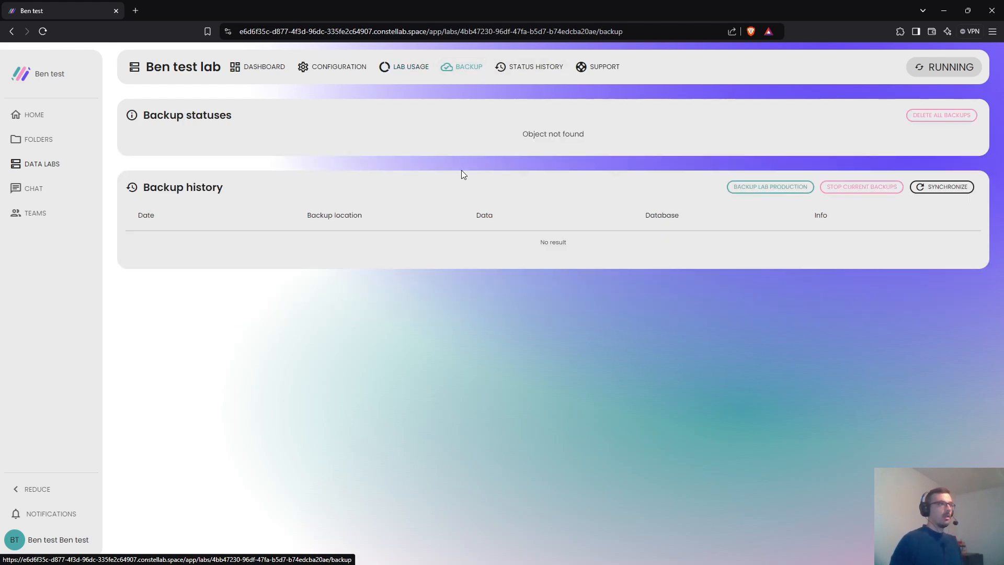
click(415, 69)
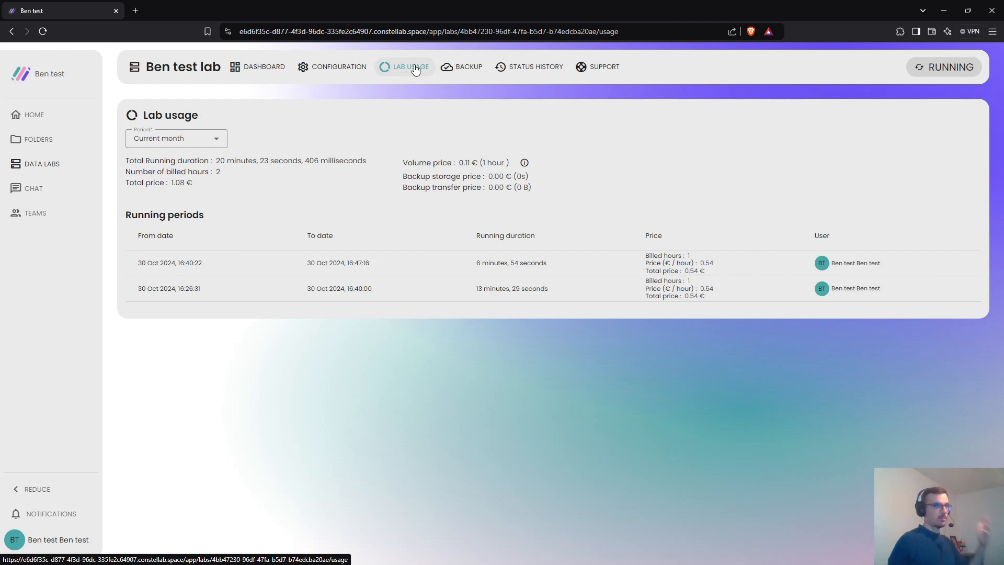
click(454, 70)
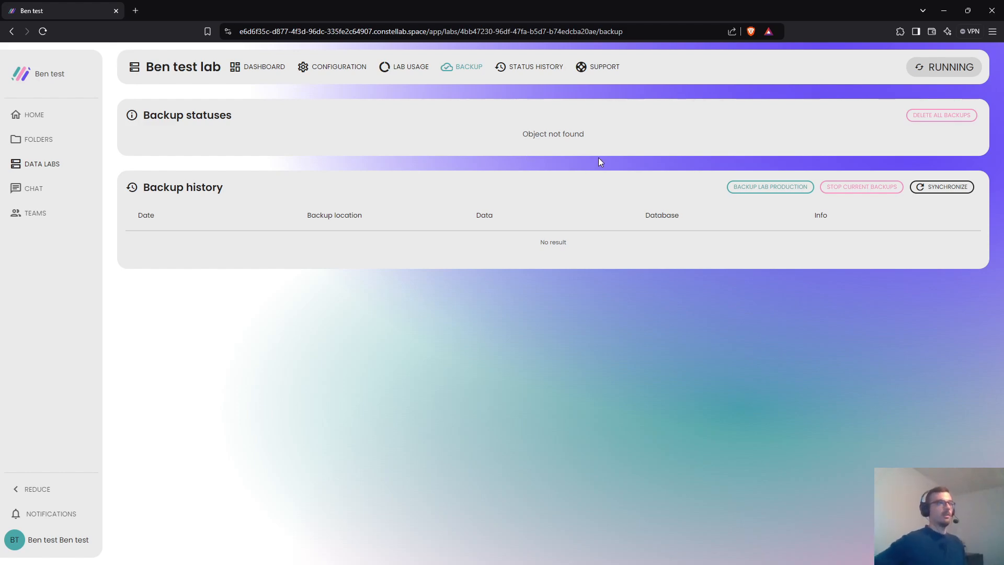
- Go to the lab from its dashboard to list the Blast demo and PCA demo scenarios
click(264, 76)
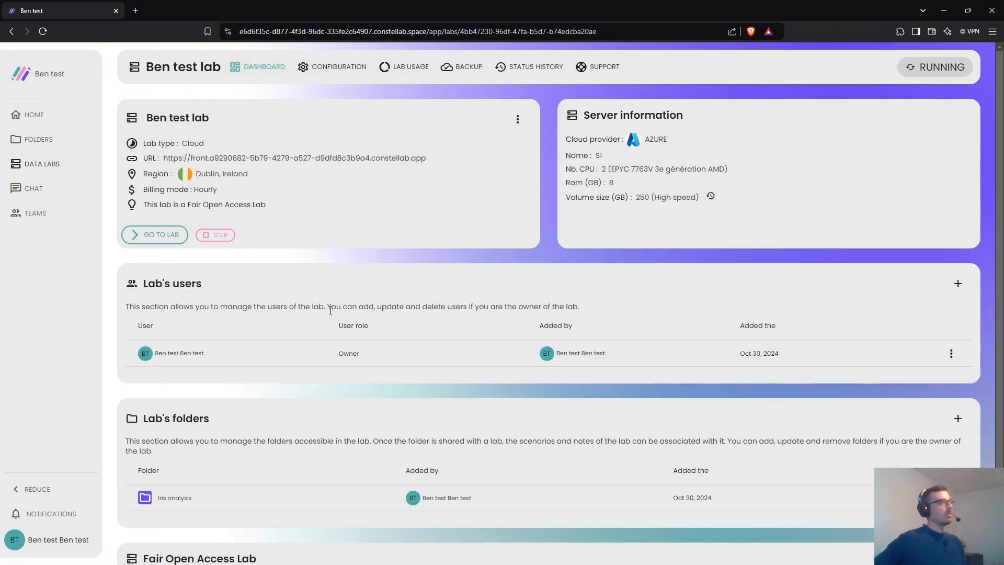
click(147, 235)
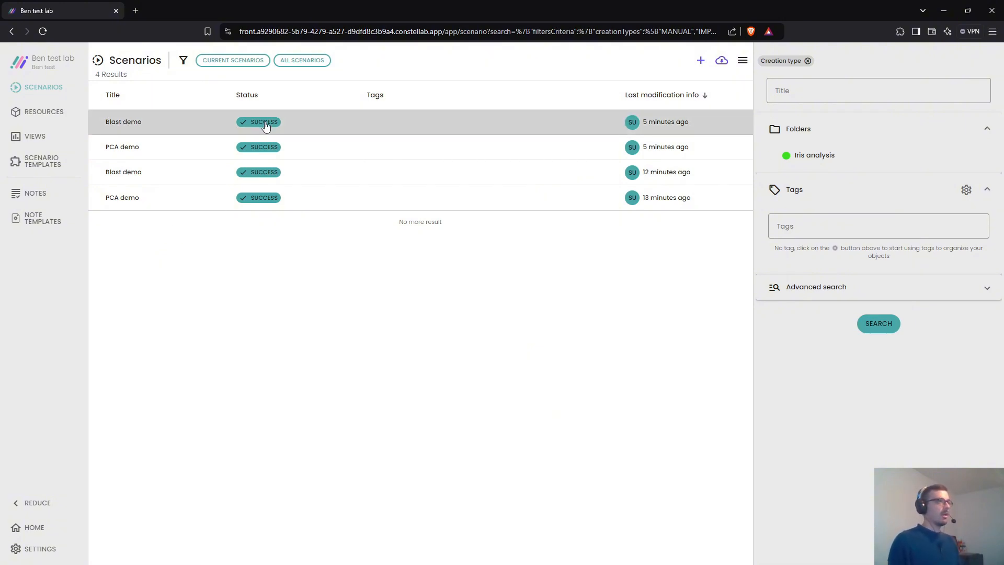
- Inspect Blast demo's download step and output.txt BLAST results, then open the PCA demo scenario
click(339, 127)
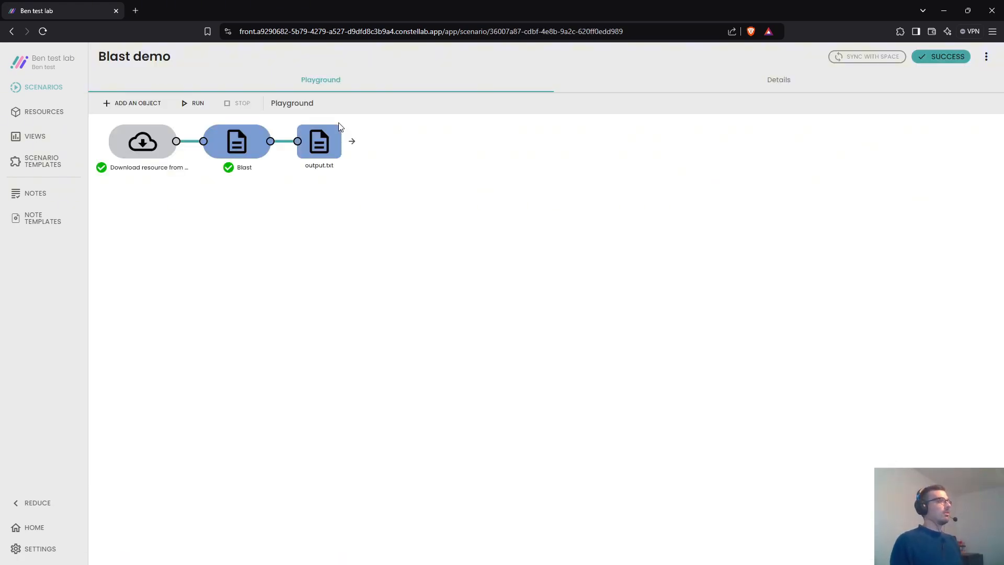
double_click(146, 143)
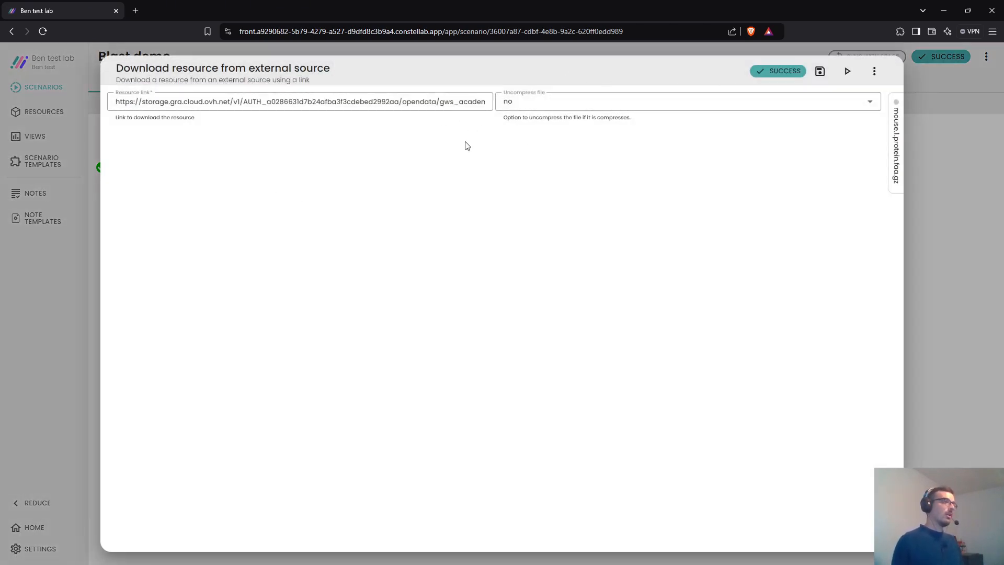
click(34, 273)
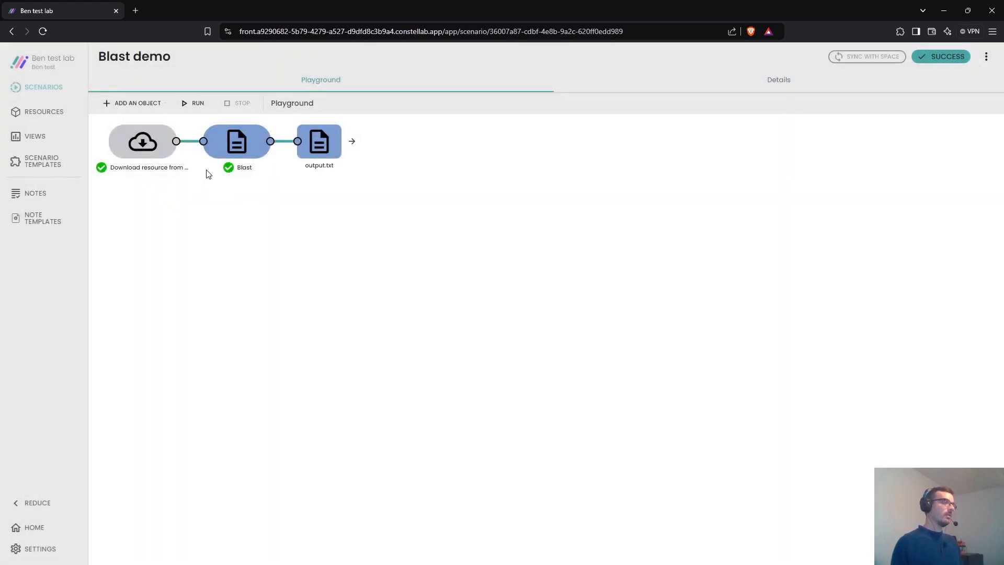
double_click(314, 147)
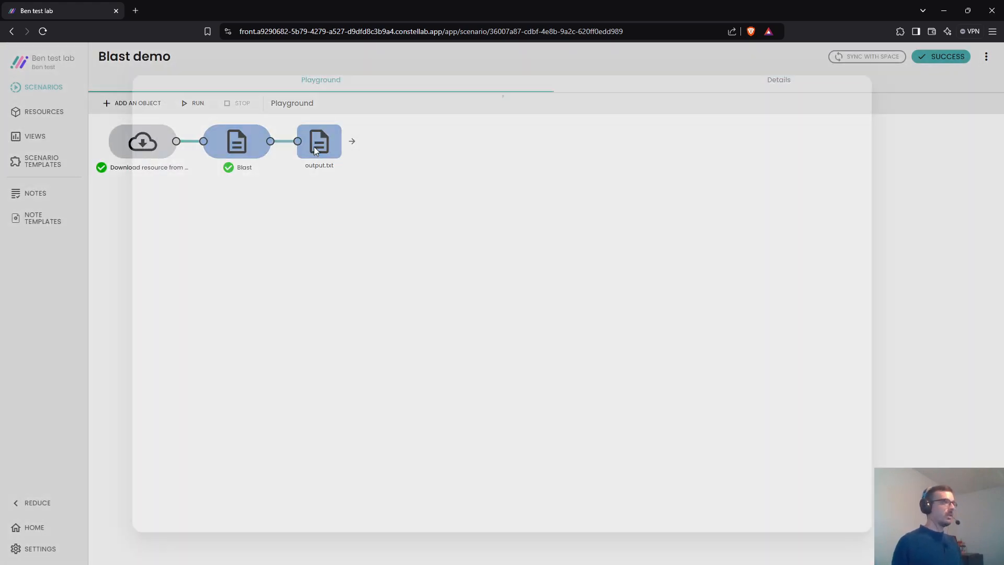
drag(212, 203, 248, 363)
scroll(248, 363, down, 10)
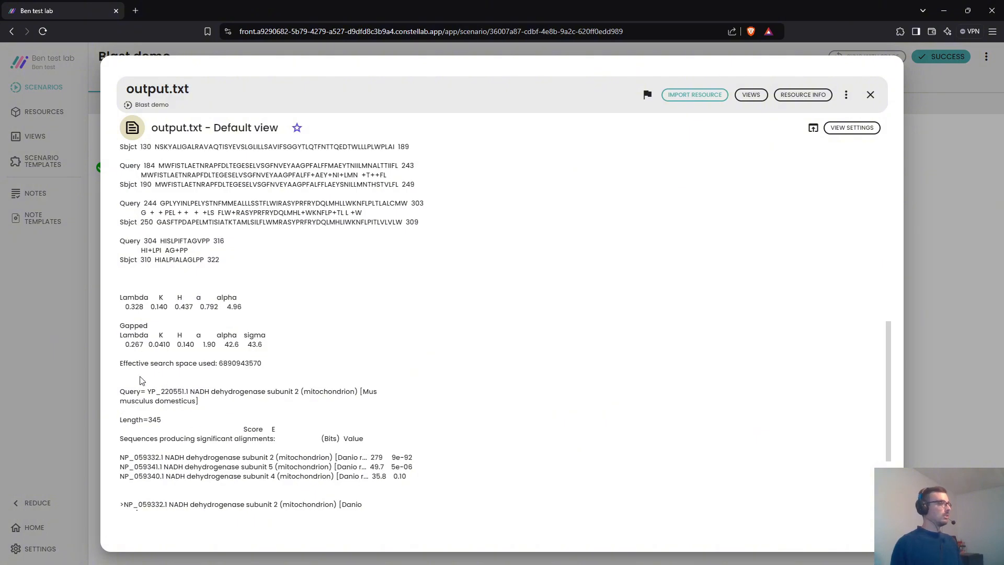
click(49, 117)
click(175, 153)
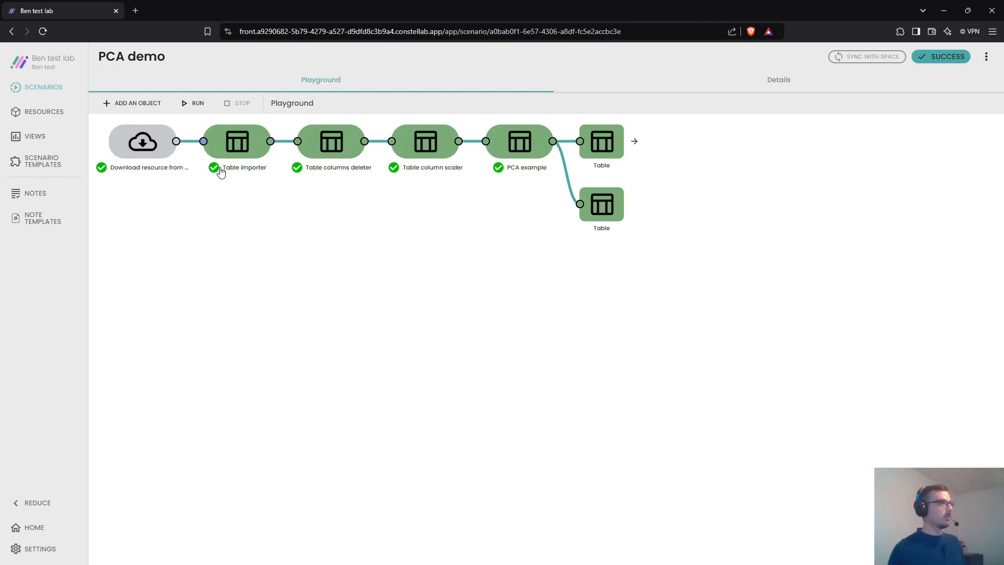
- Check the PCA demo's download step settings, then open the PCA result Table
click(157, 153)
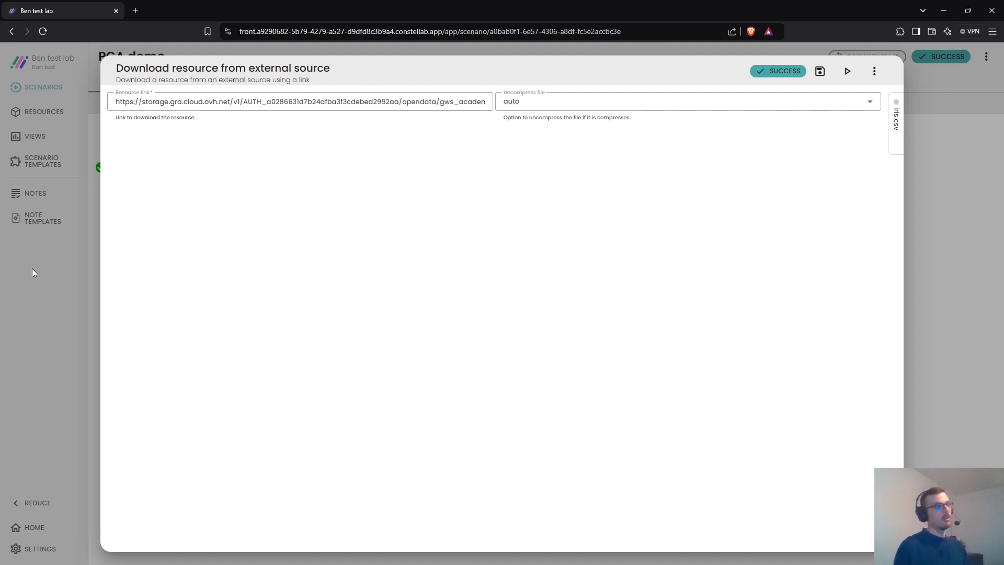
click(33, 271)
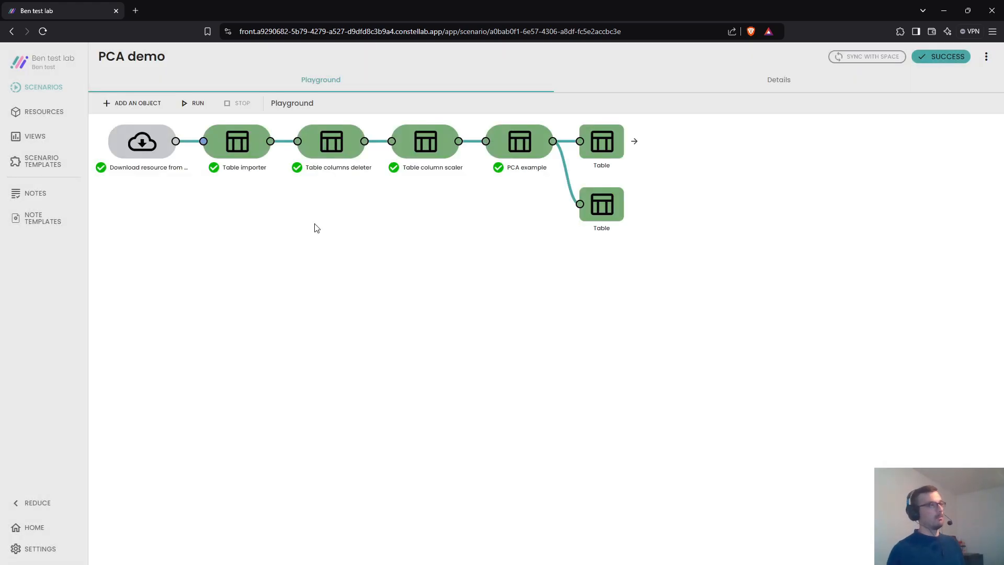
click(587, 152)
- Make a scatter plot of columns A and B coloured by species tag, then close the views
drag(202, 151, 238, 150)
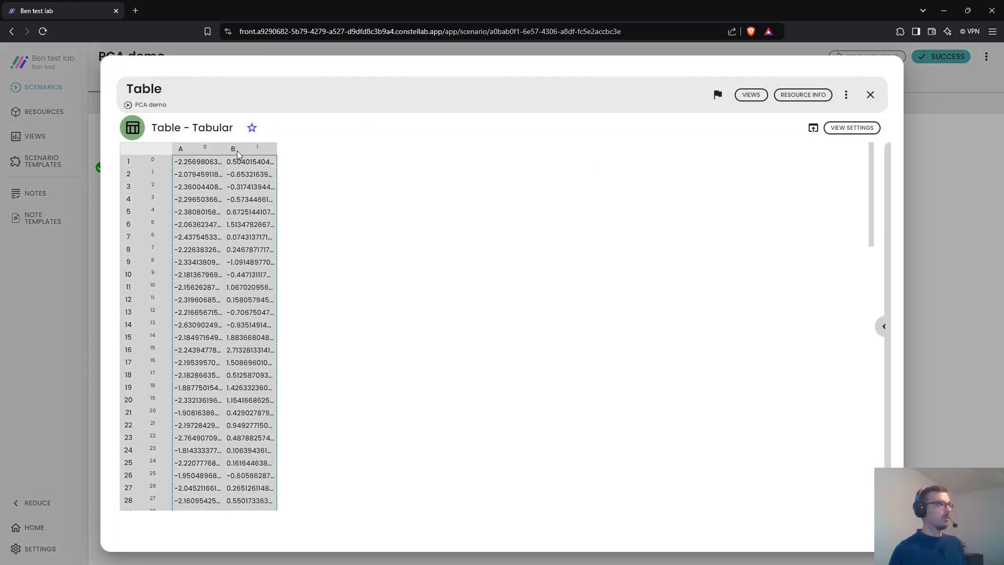
right_click(236, 151)
click(264, 209)
click(450, 94)
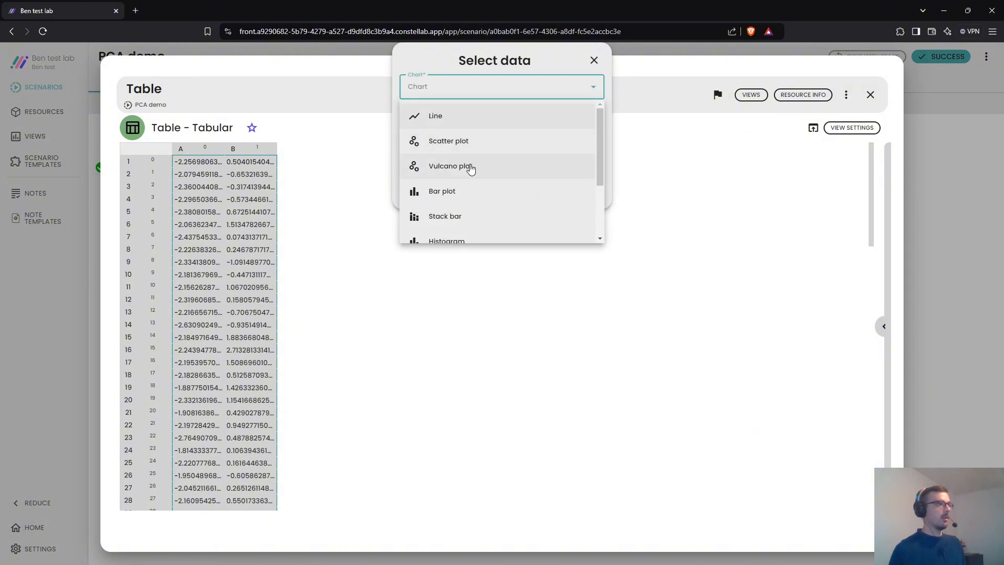
click(466, 165)
click(503, 300)
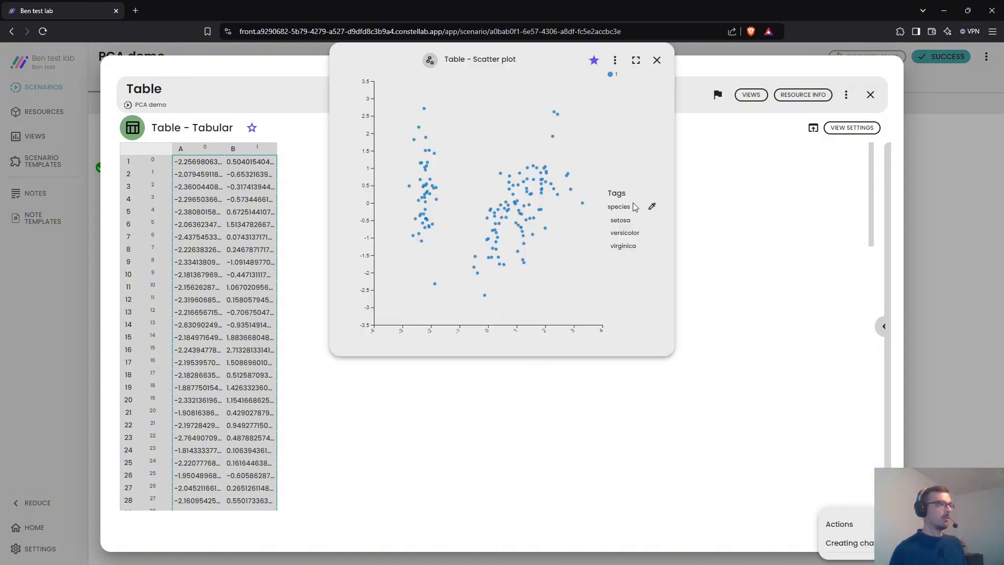
click(652, 206)
drag(526, 60, 539, 168)
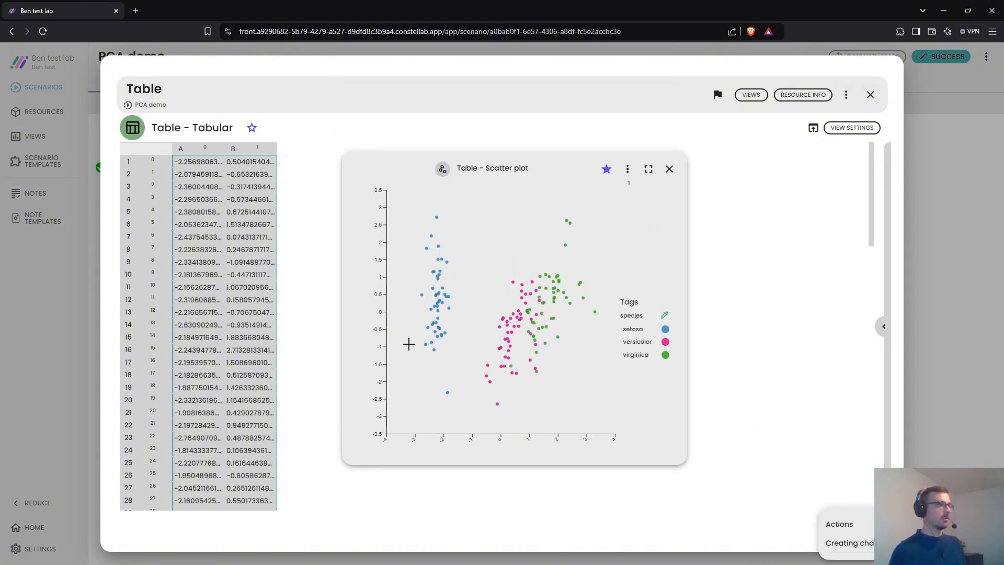
click(670, 170)
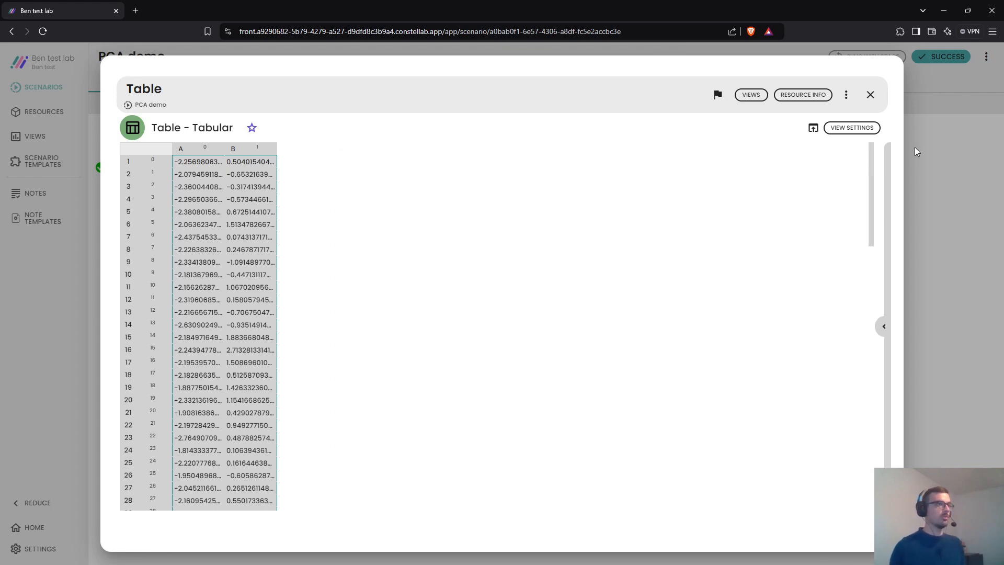
click(914, 145)
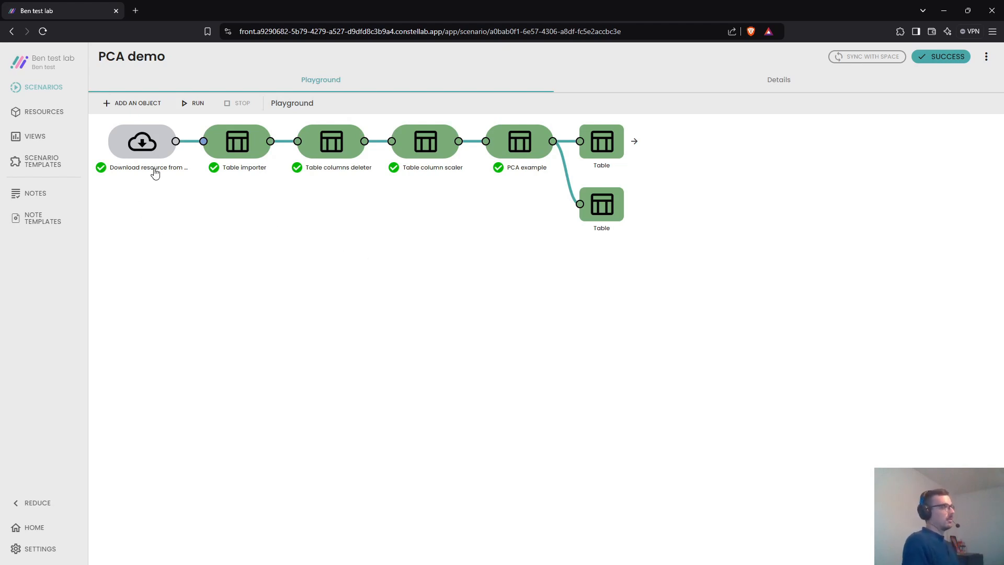
- Upload iris.csv as a File resource, which appears as the 4 KB iris_2.csv, and check its resource info
click(54, 112)
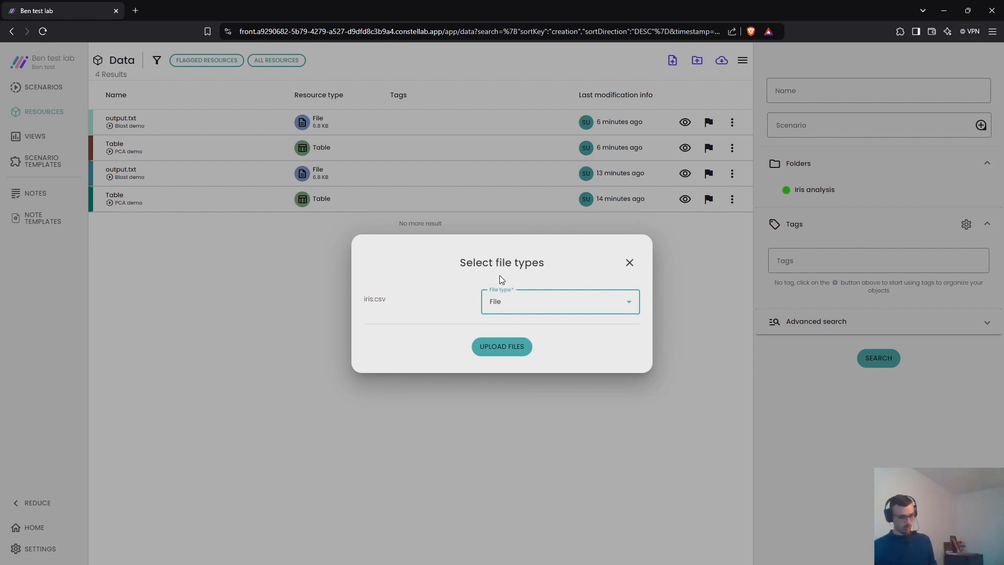
click(502, 347)
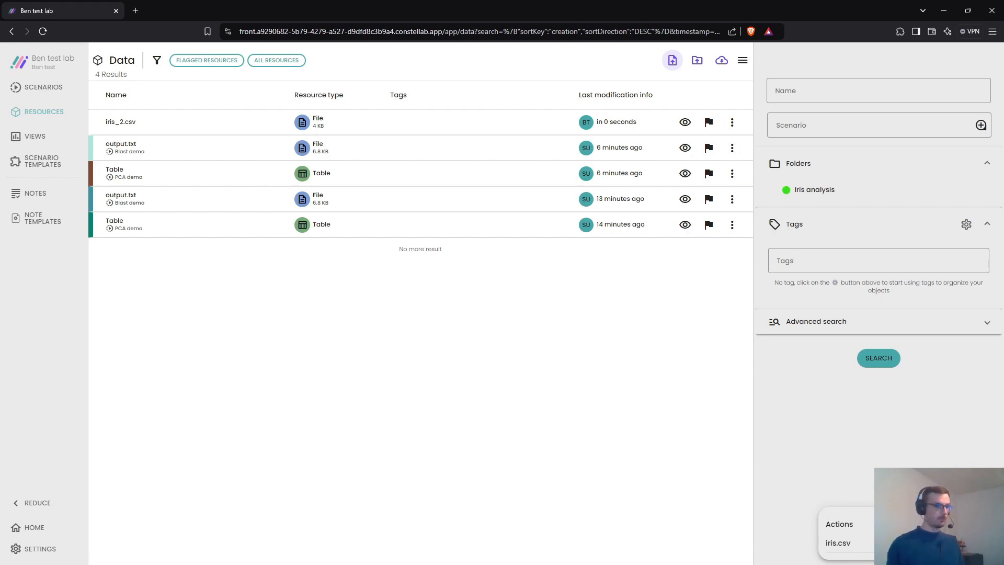
click(134, 123)
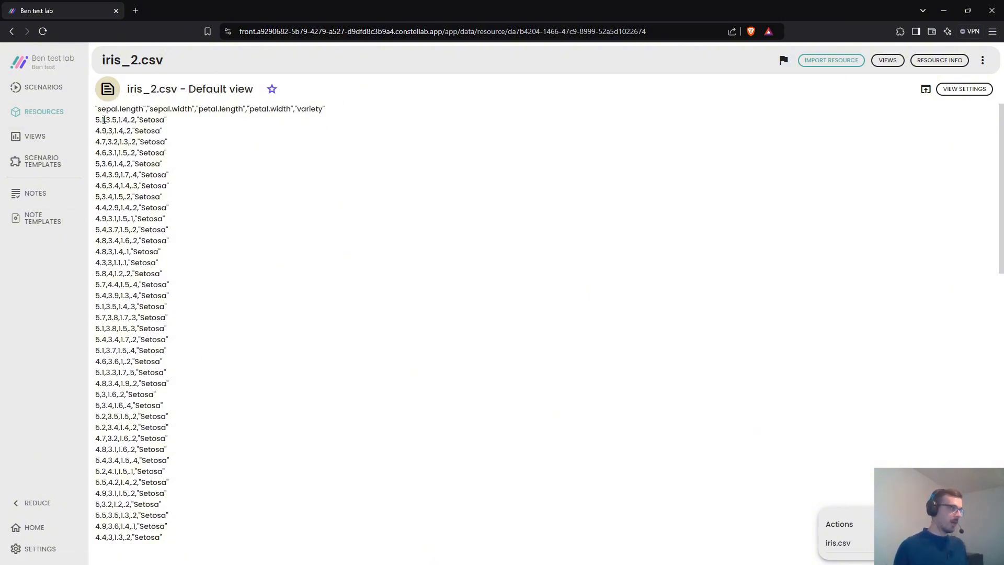
click(936, 61)
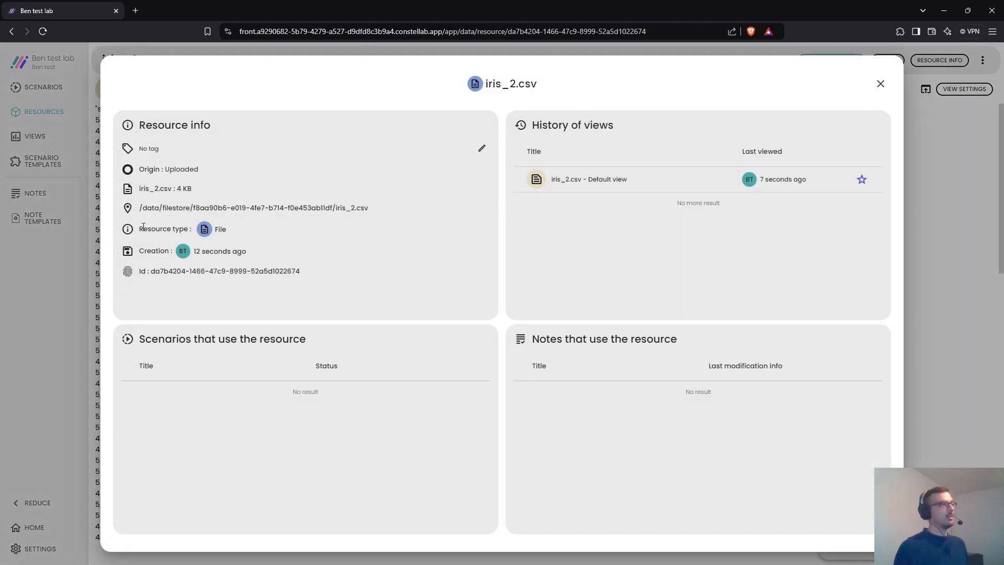
click(27, 272)
click(37, 113)
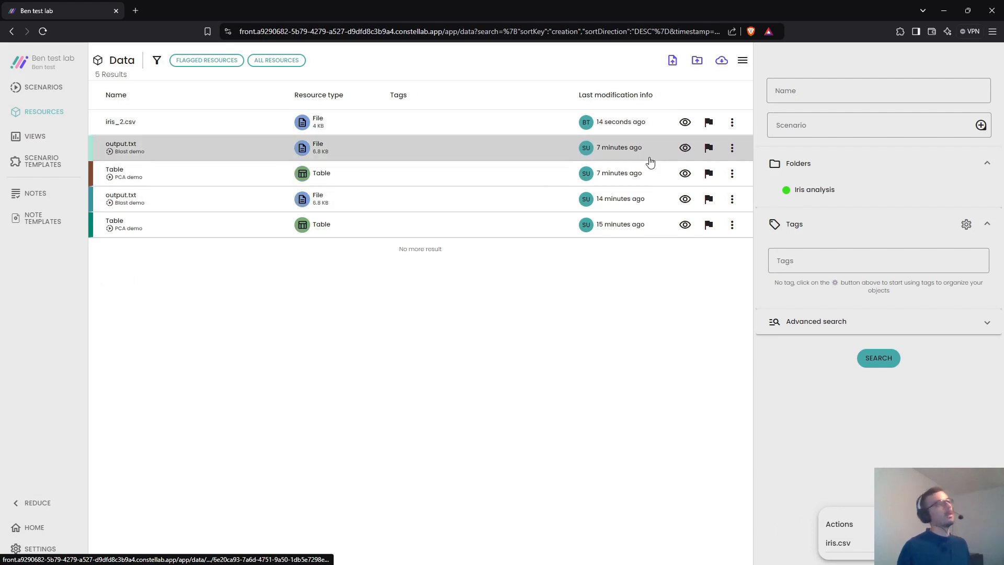
- Import iris_2.csv as the Tabular resource iris_2 and select its columns A–E
click(734, 124)
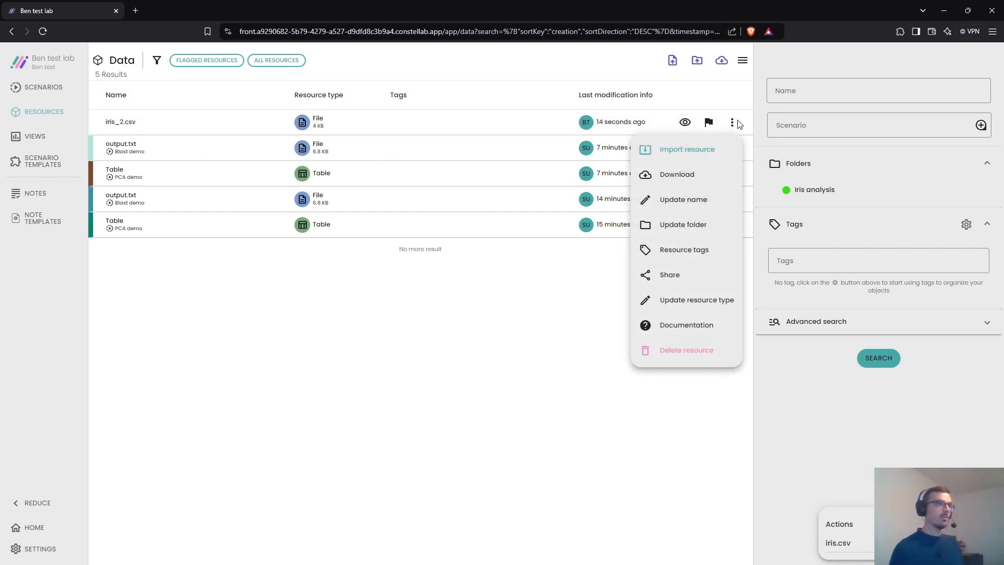
click(664, 153)
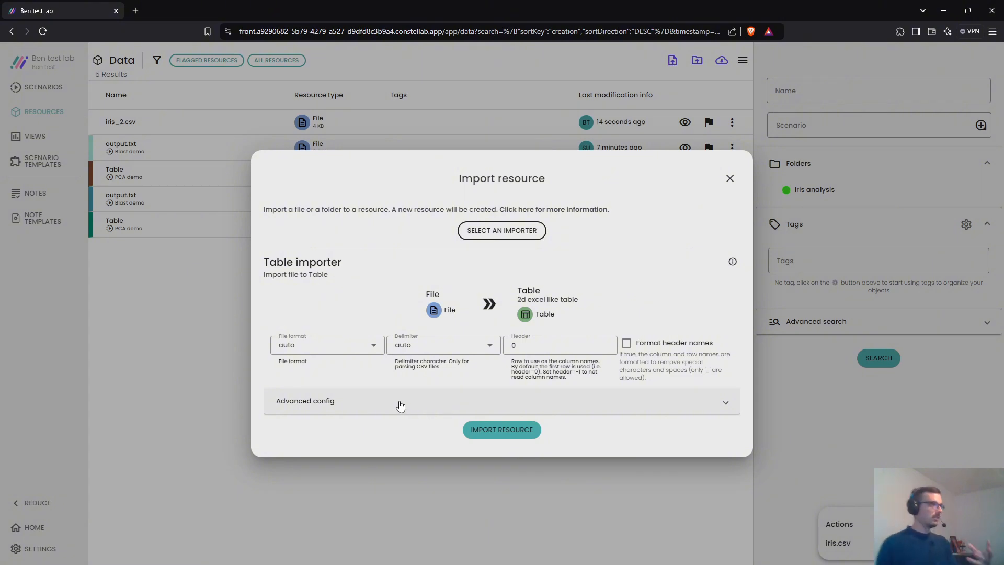
click(400, 403)
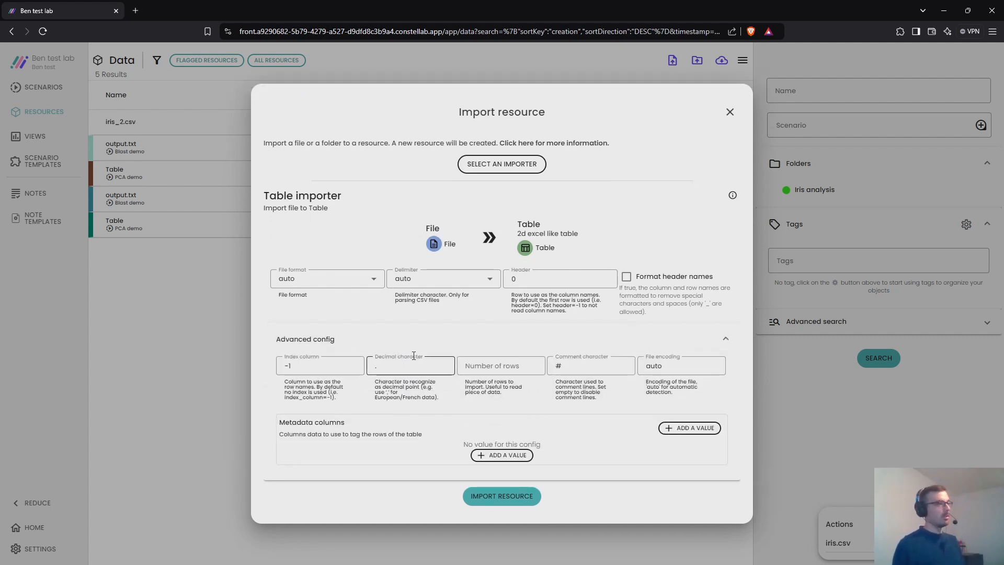
click(353, 340)
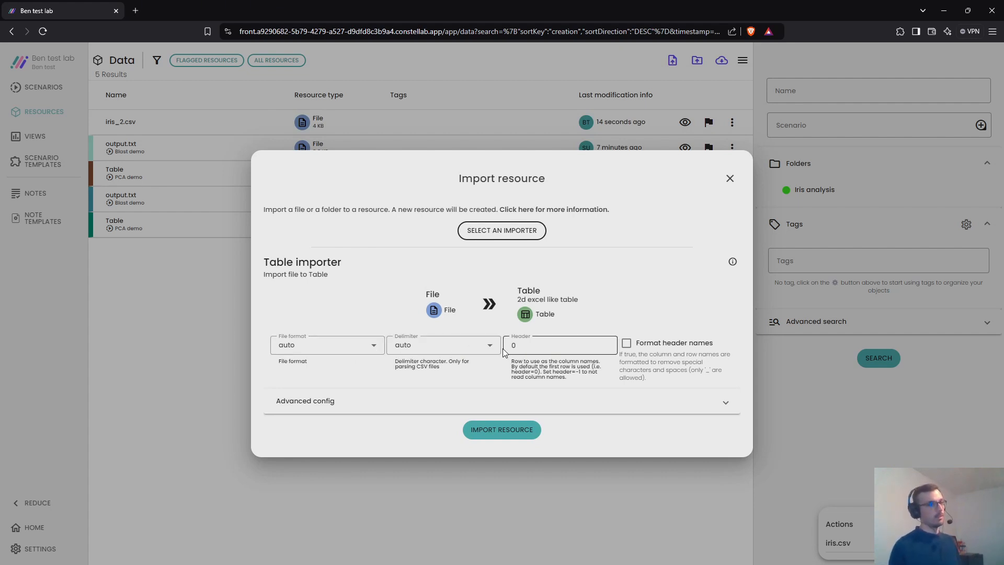
click(508, 431)
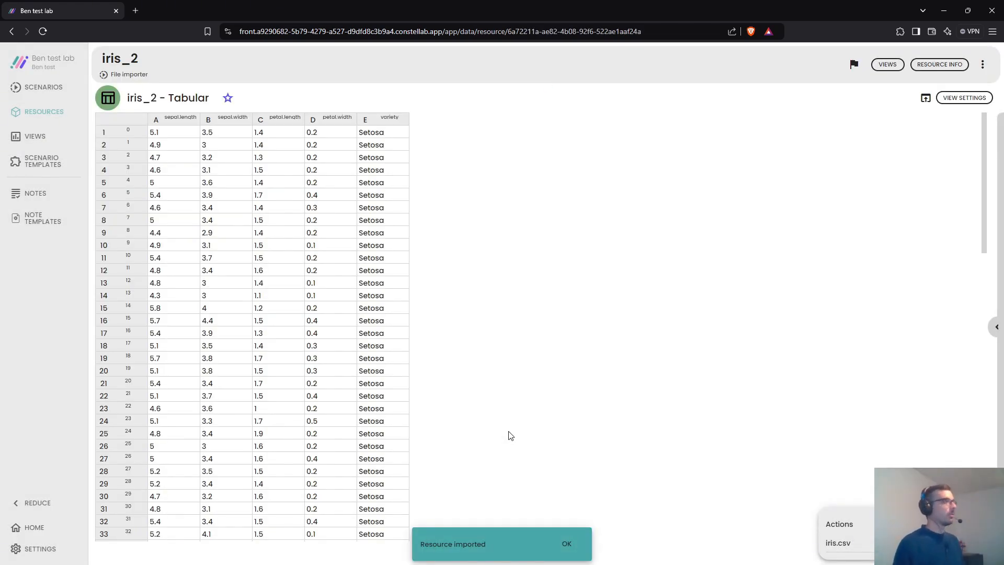
drag(166, 117, 373, 120)
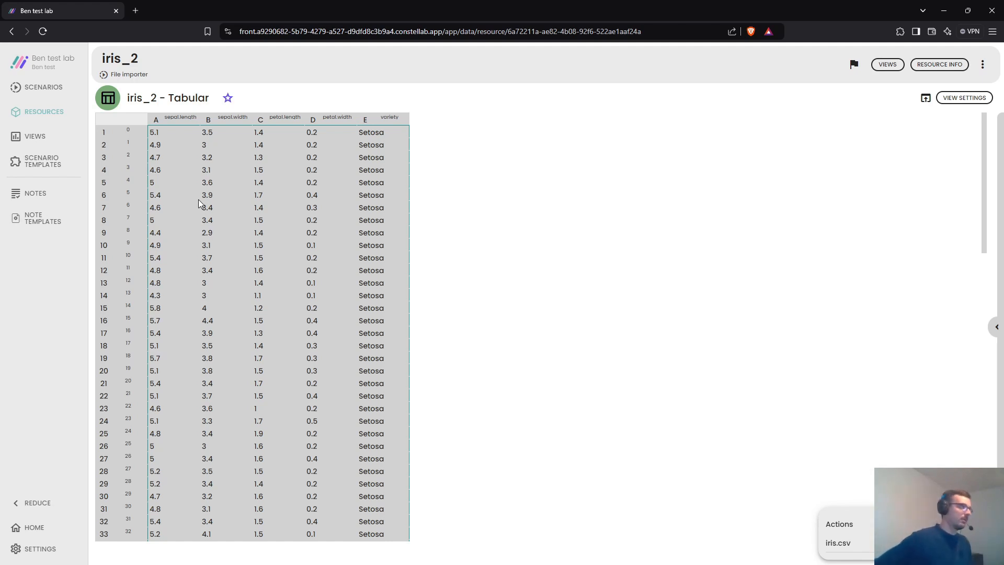
- Create a scenario titled 'iris example' and add the iris_2 table to its playground
click(43, 87)
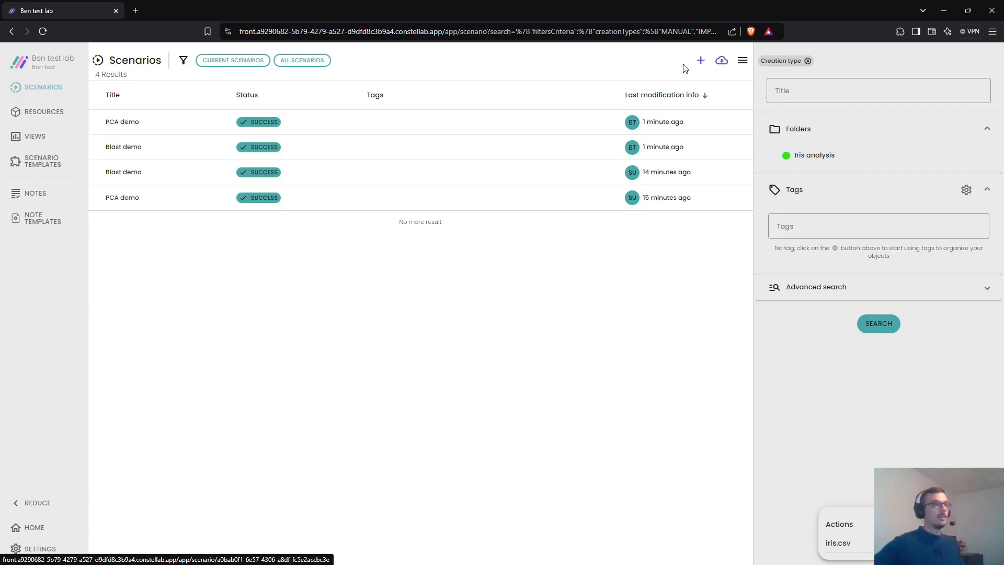
click(700, 60)
text(iris)
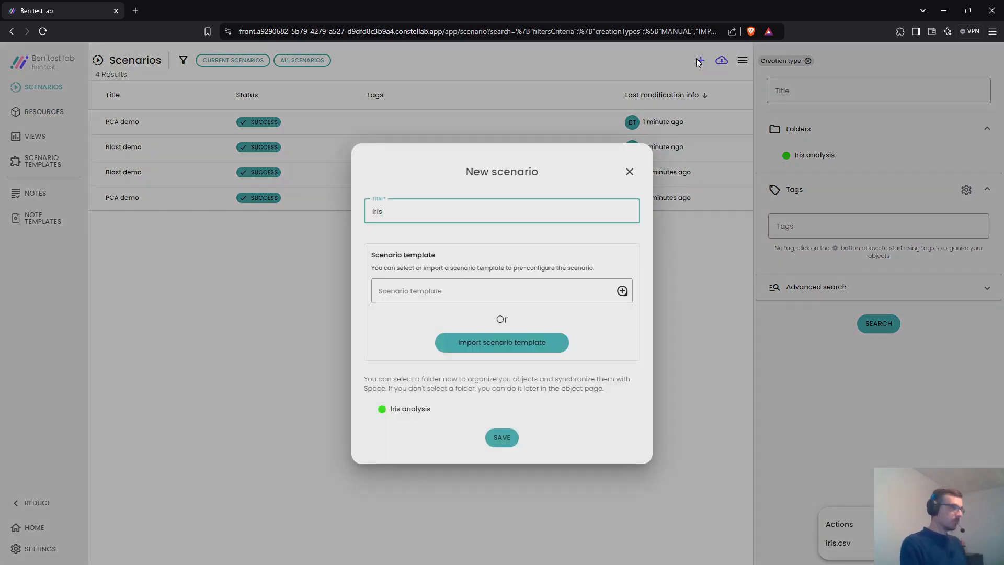
text( example)
key(Return)
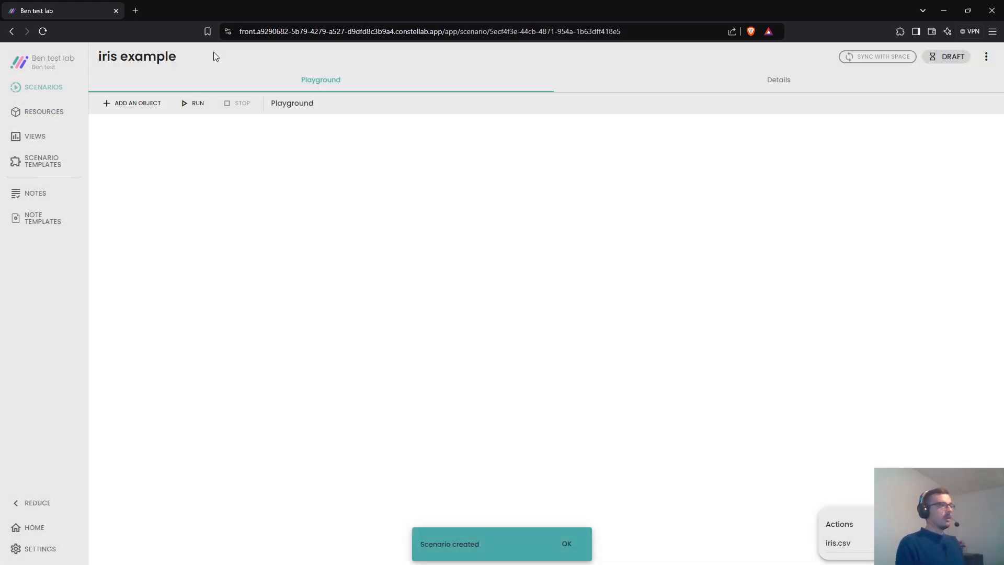
click(139, 108)
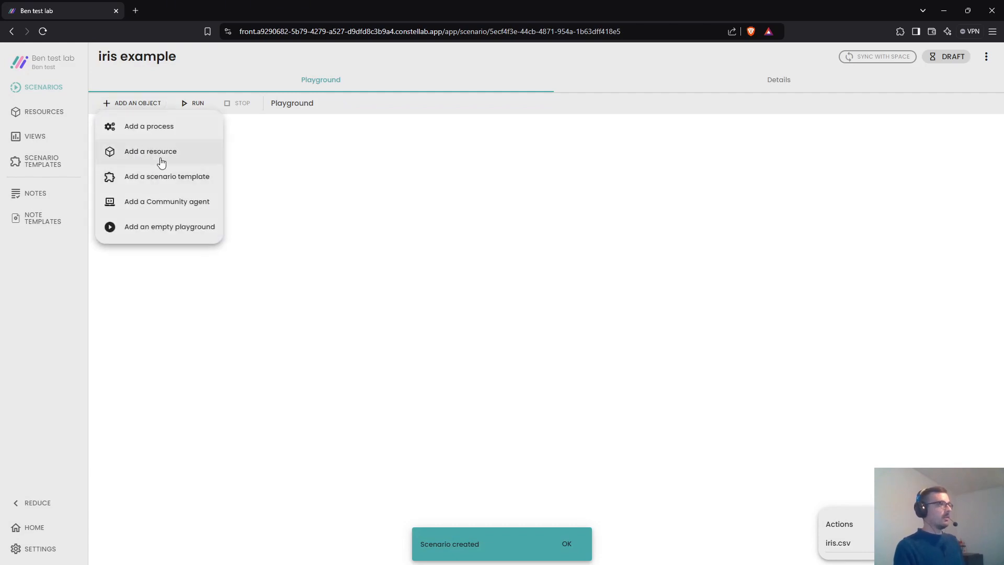
click(161, 156)
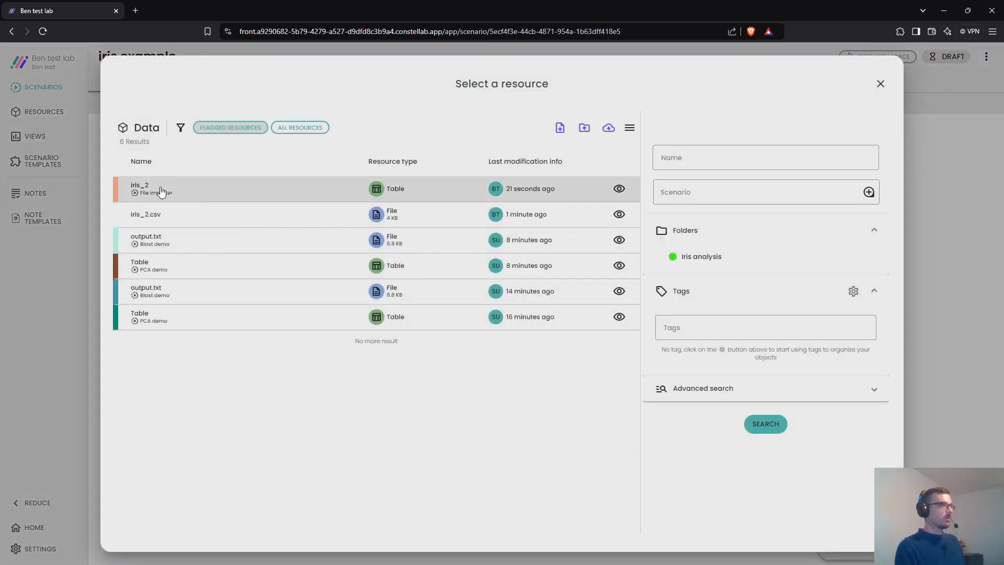
click(244, 197)
drag(120, 127, 178, 192)
- Connect a Table transposer after iris_2 and attach an output to its result
click(189, 196)
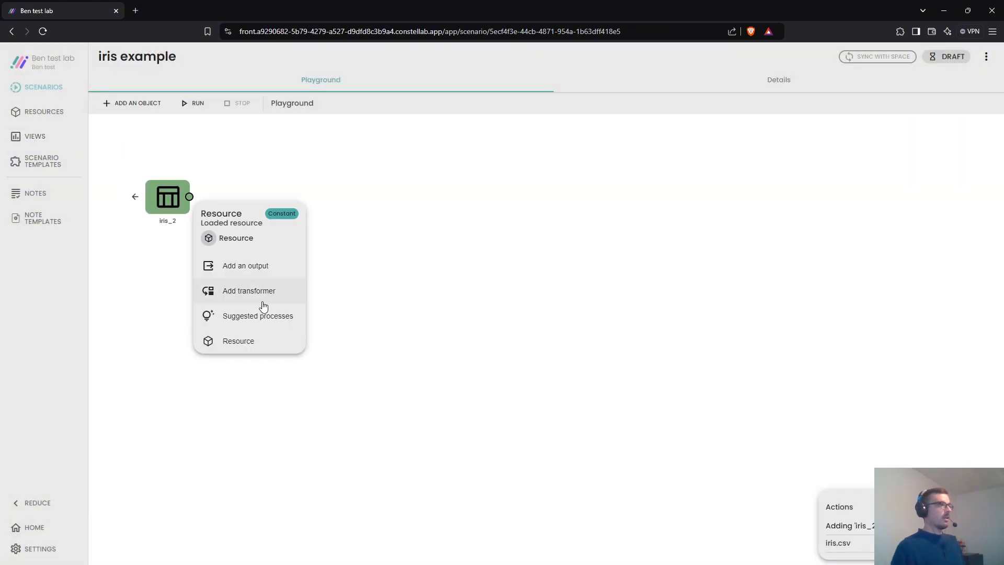
click(256, 316)
scroll(256, 271, down, 5)
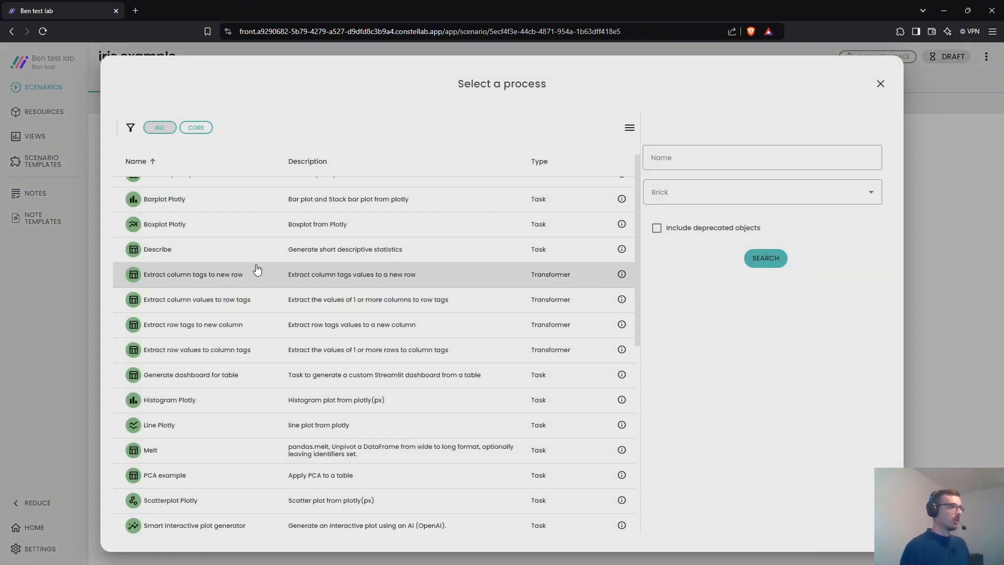
scroll(256, 269, down, 5)
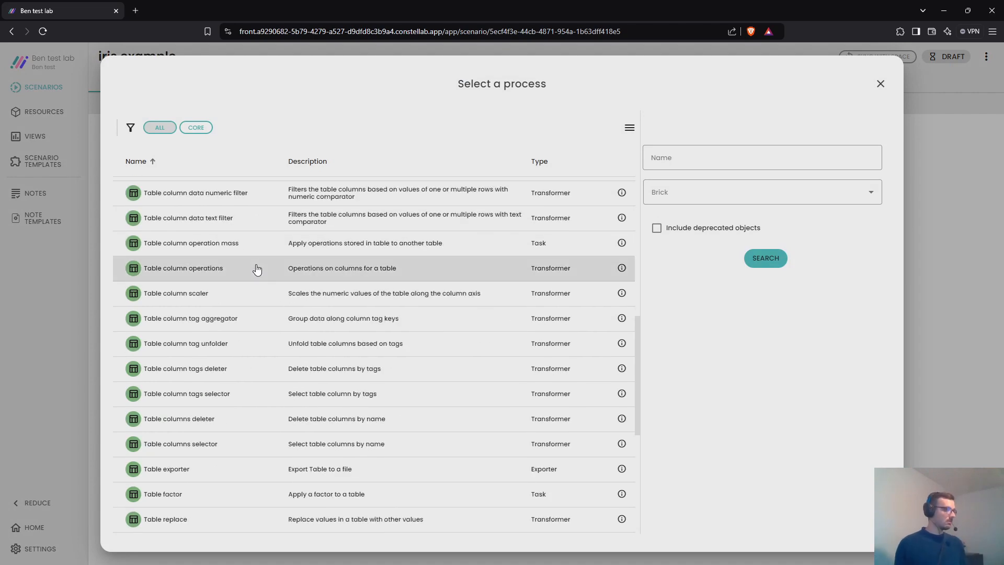
scroll(254, 268, down, 3)
scroll(270, 386, down, 5)
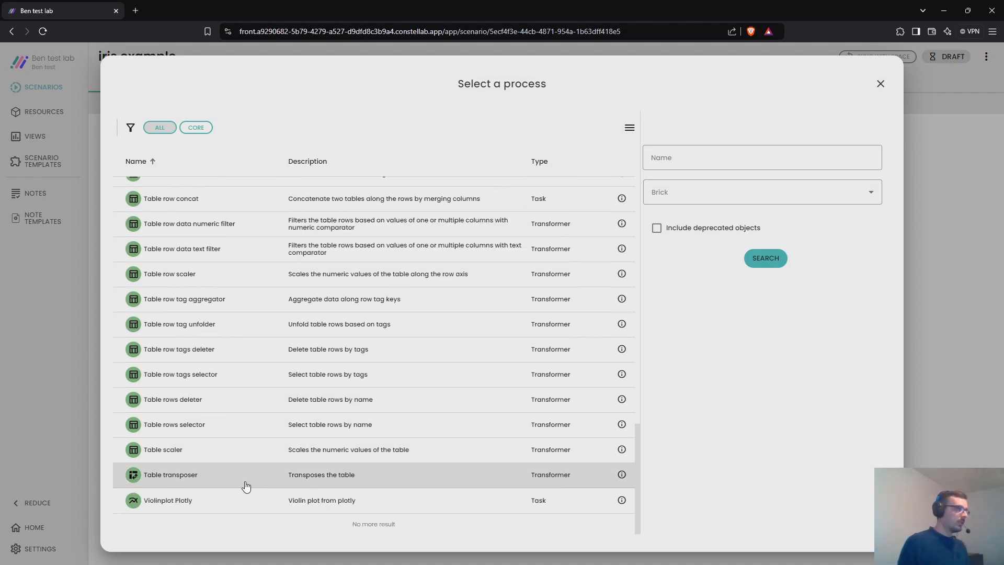
click(222, 482)
click(307, 199)
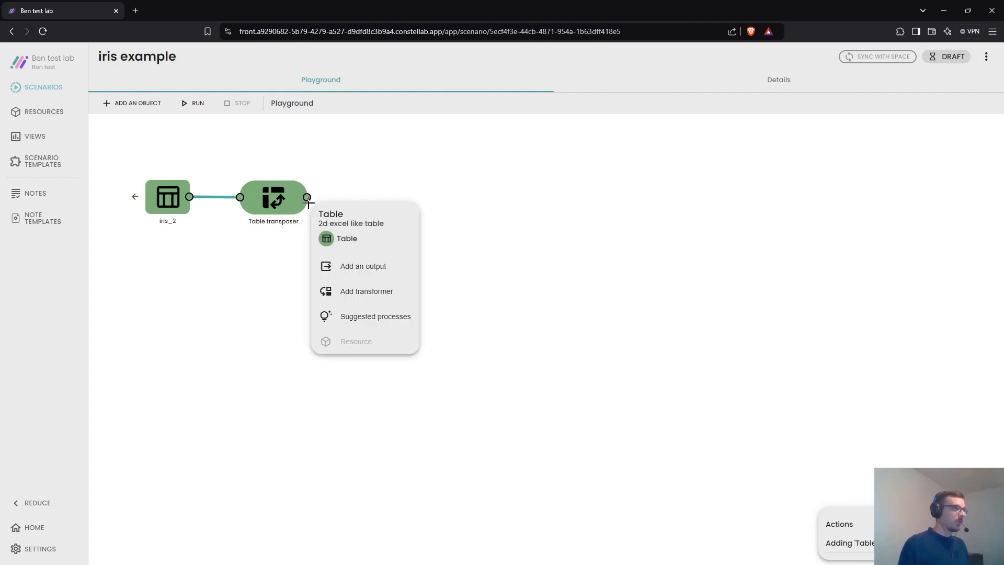
click(334, 265)
- Run the scenario and inspect the transposed iris_2 output table
click(189, 103)
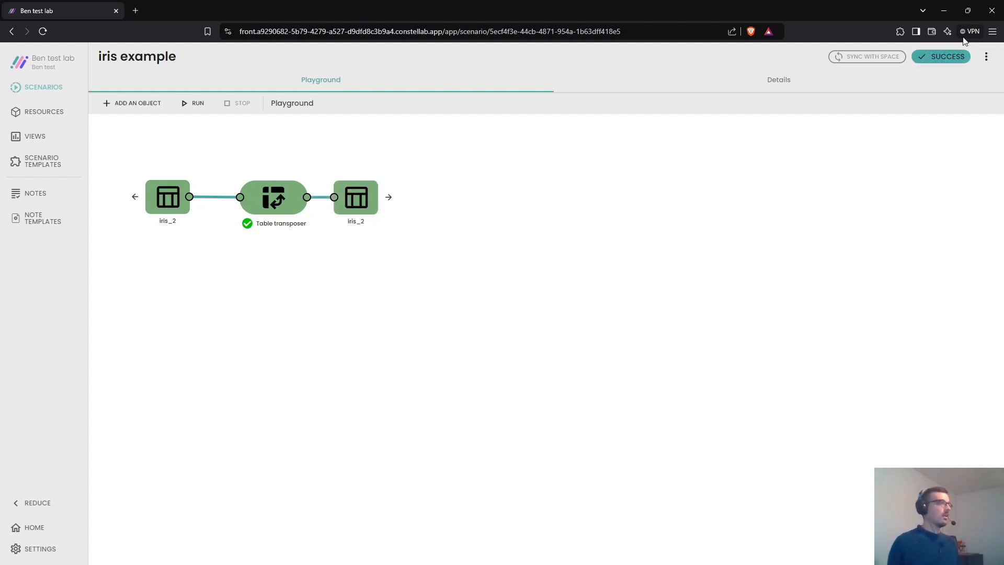
click(366, 198)
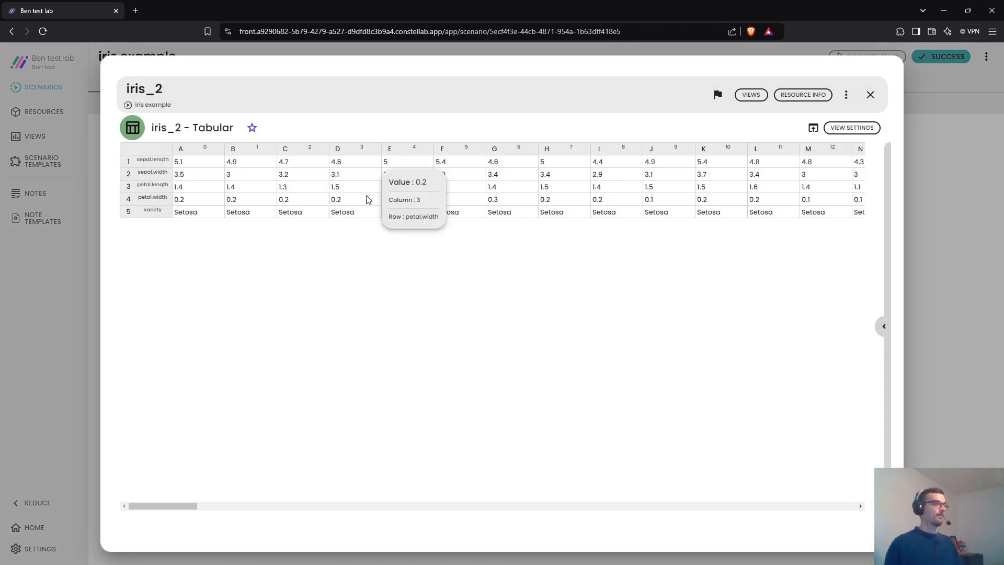
click(909, 278)
- Add a Python agent process to the already-run scenario
click(142, 103)
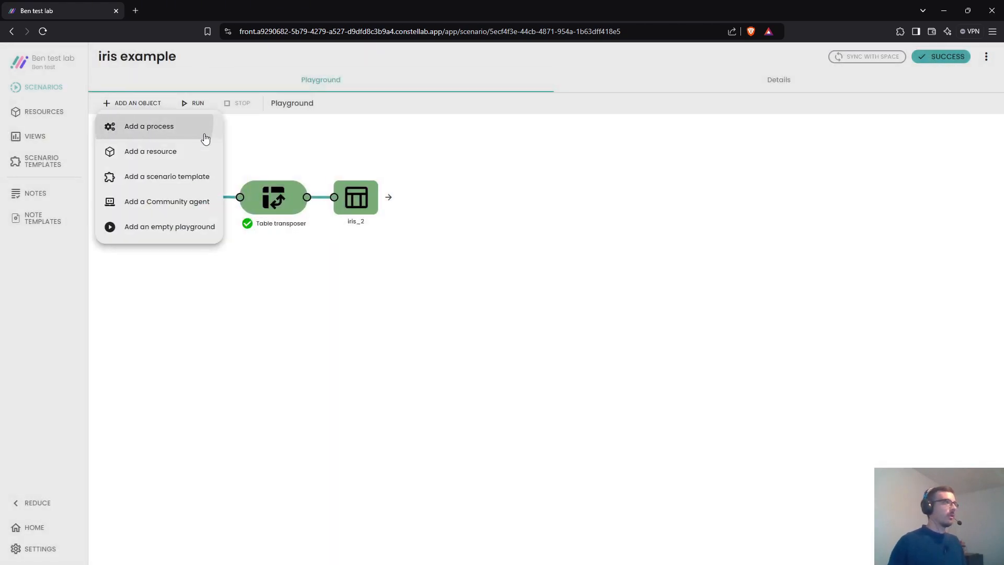
click(204, 137)
text(agent)
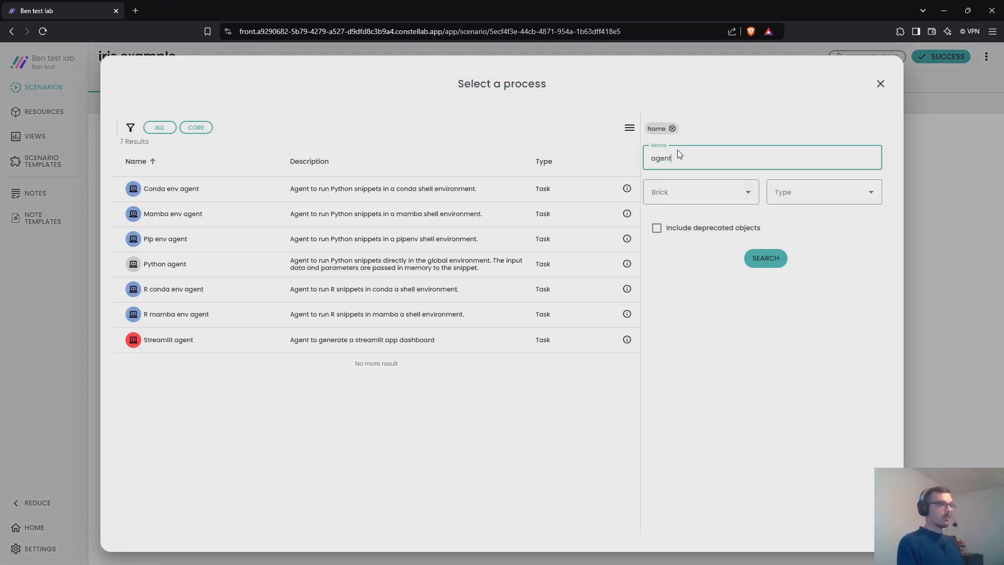
click(177, 270)
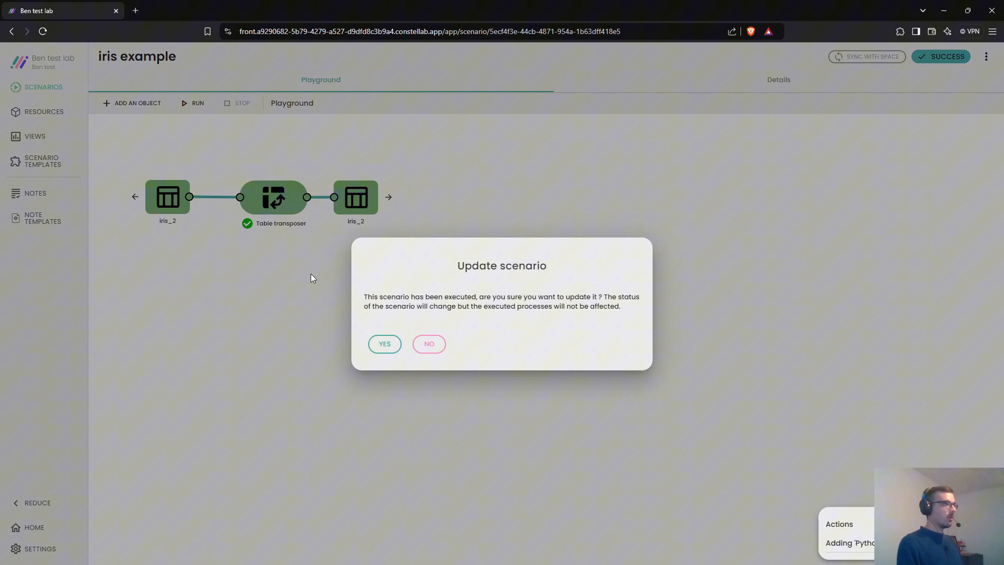
click(385, 346)
- Add a Streamlit agent and place it below the flow
click(136, 104)
click(146, 125)
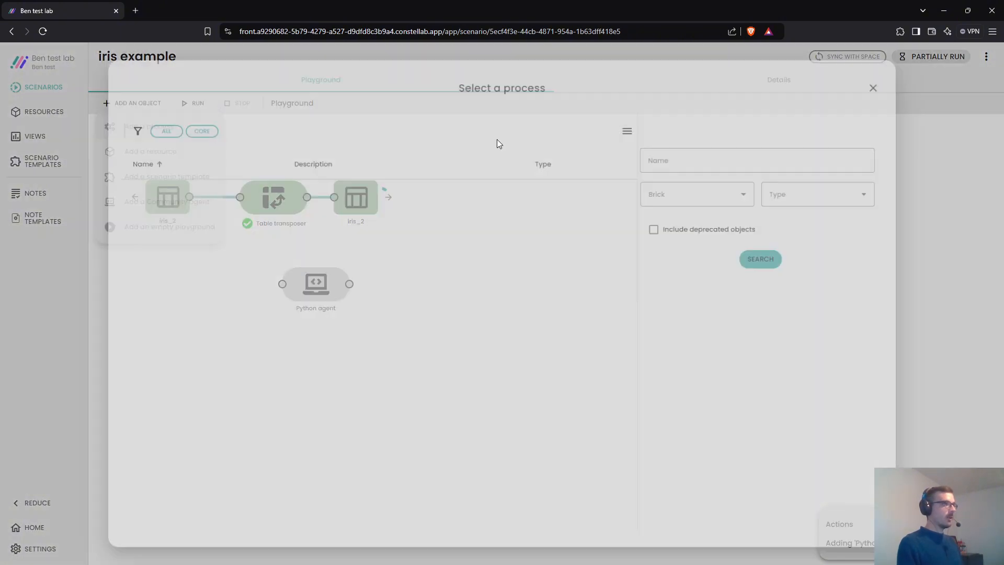
text(agent)
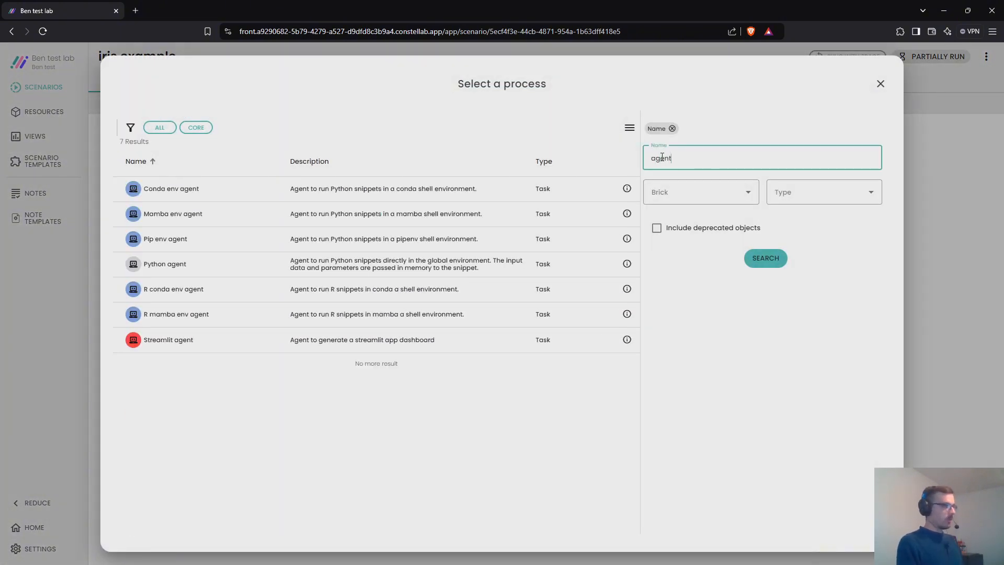
click(308, 340)
drag(134, 149, 270, 335)
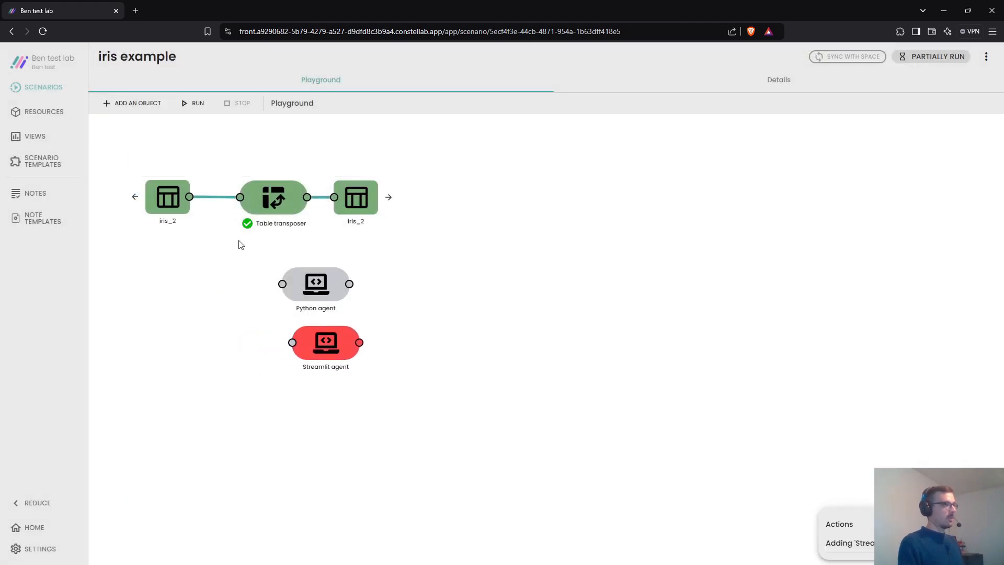
- Connect iris_2 to both agents' inputs and give each agent an output
drag(189, 197, 280, 285)
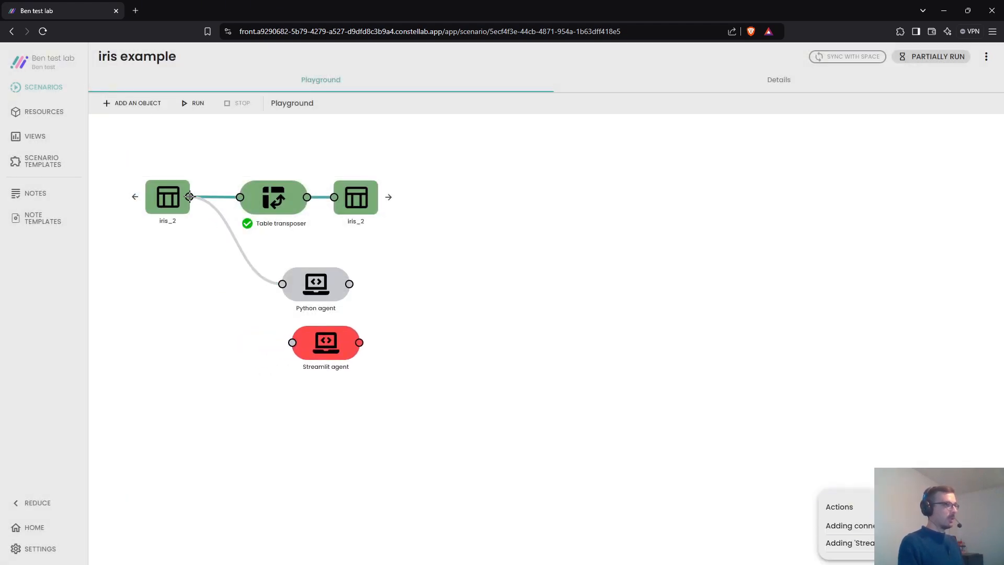
drag(189, 197, 293, 343)
click(352, 284)
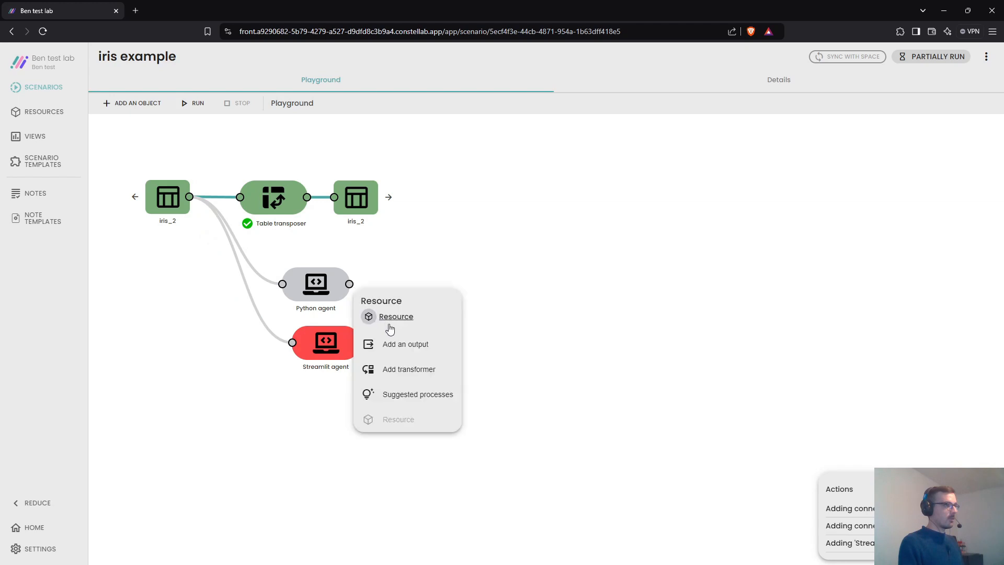
click(390, 339)
click(360, 343)
click(393, 423)
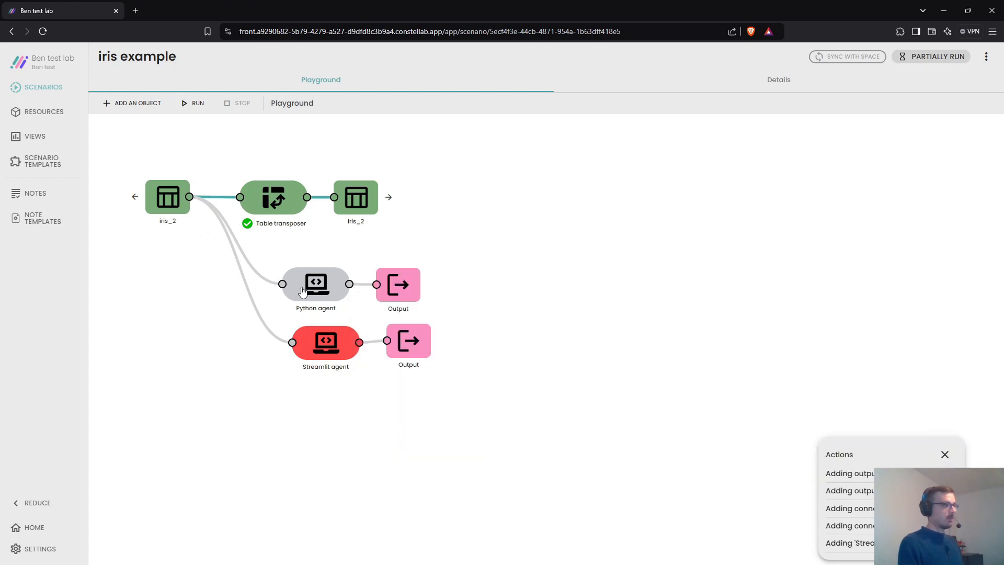
click(307, 293)
- Review the Python agent's gws_core import and table transpose code lines
drag(228, 350, 153, 281)
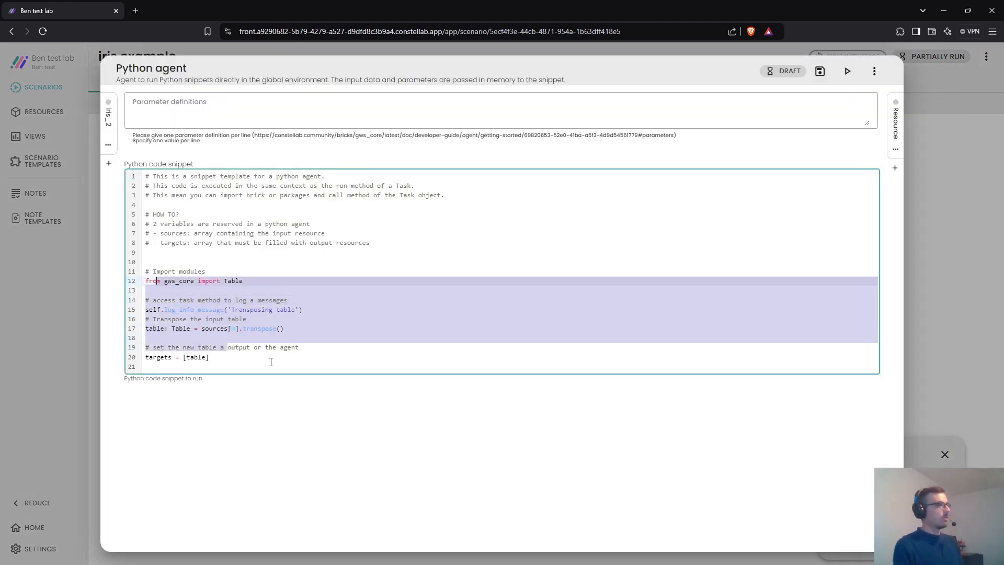
drag(271, 365, 231, 283)
click(184, 323)
drag(290, 330, 147, 310)
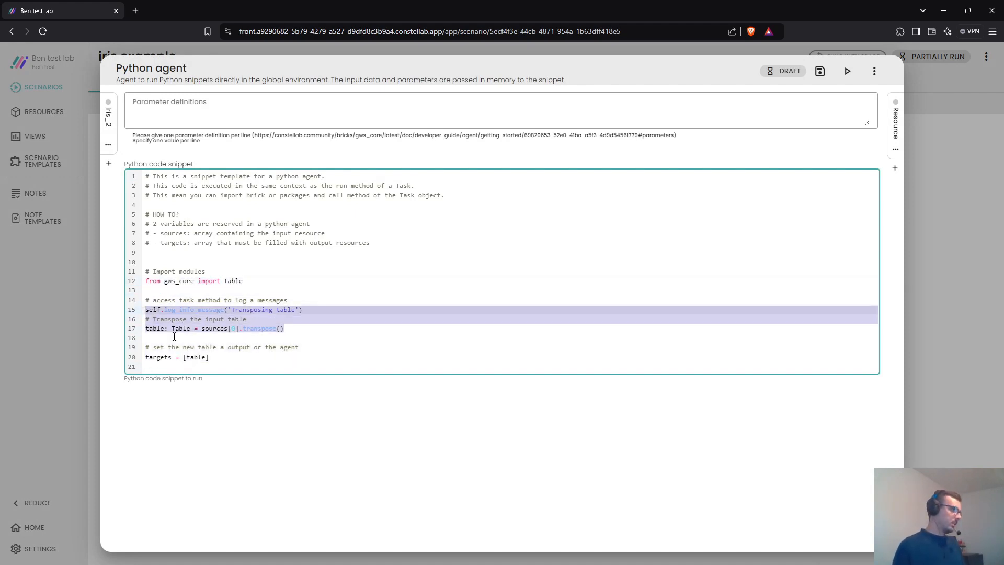
- View the Streamlit agent's scatter-plot app code and start the scenario run
key(Escape)
double_click(312, 333)
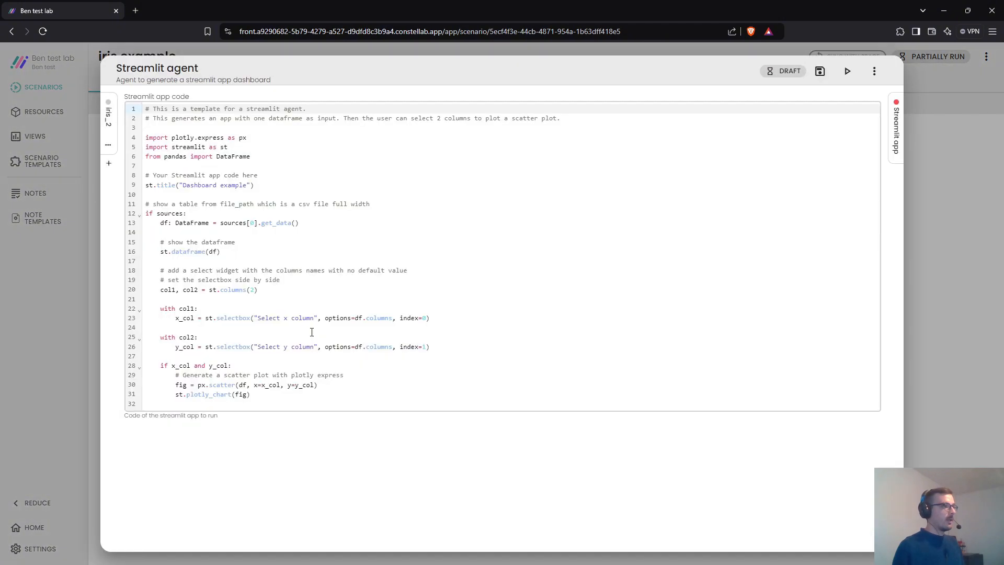
click(75, 296)
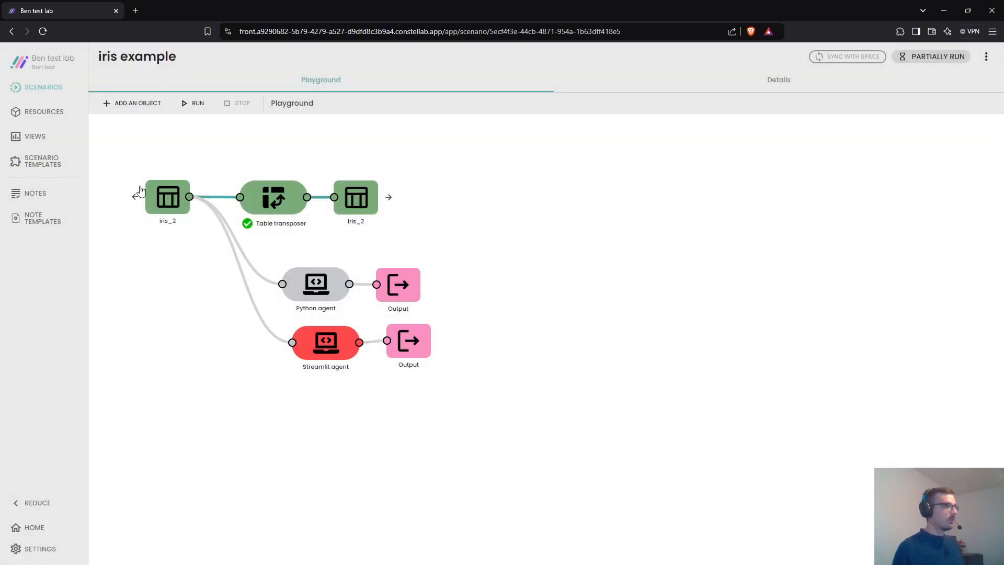
- Run the iris example scenario, recheck the Python agent's transpose code, and open the Streamlit App dashboard
click(188, 103)
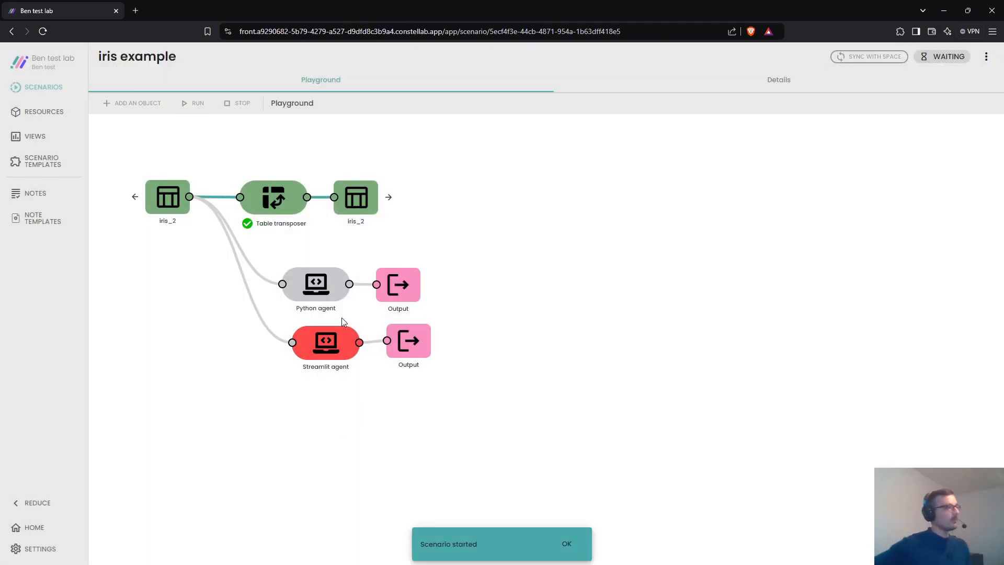
double_click(316, 297)
drag(216, 355, 146, 280)
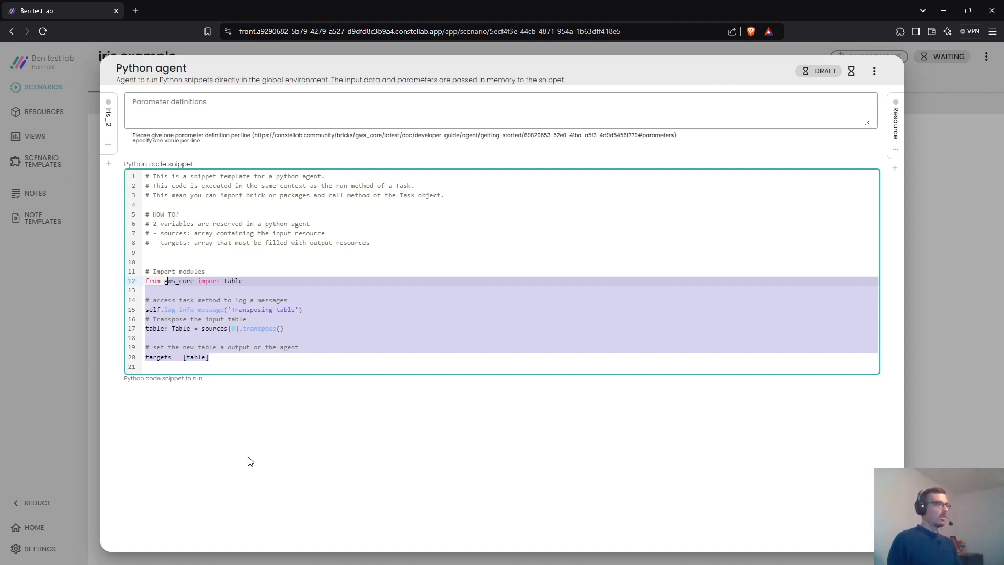
click(61, 349)
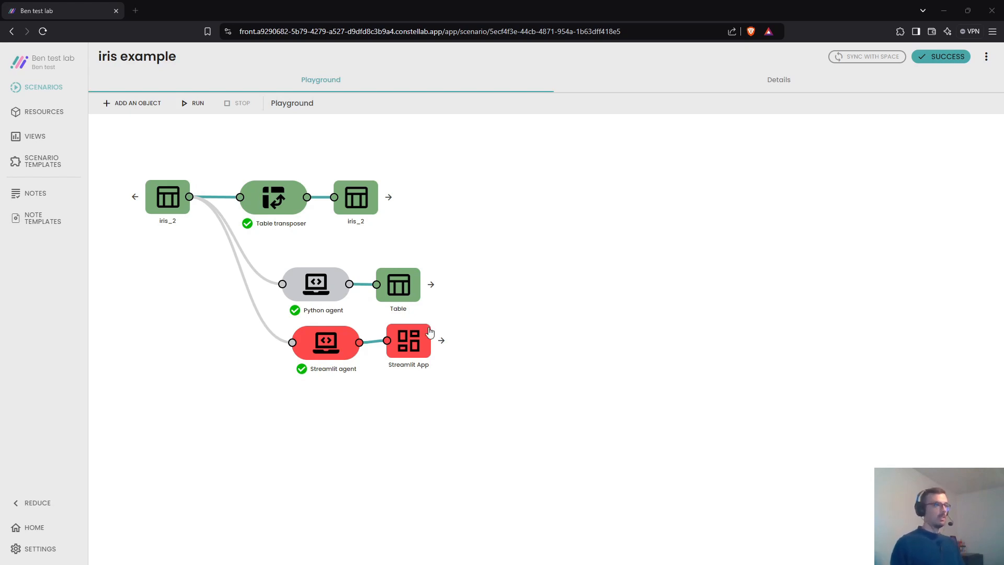
click(416, 338)
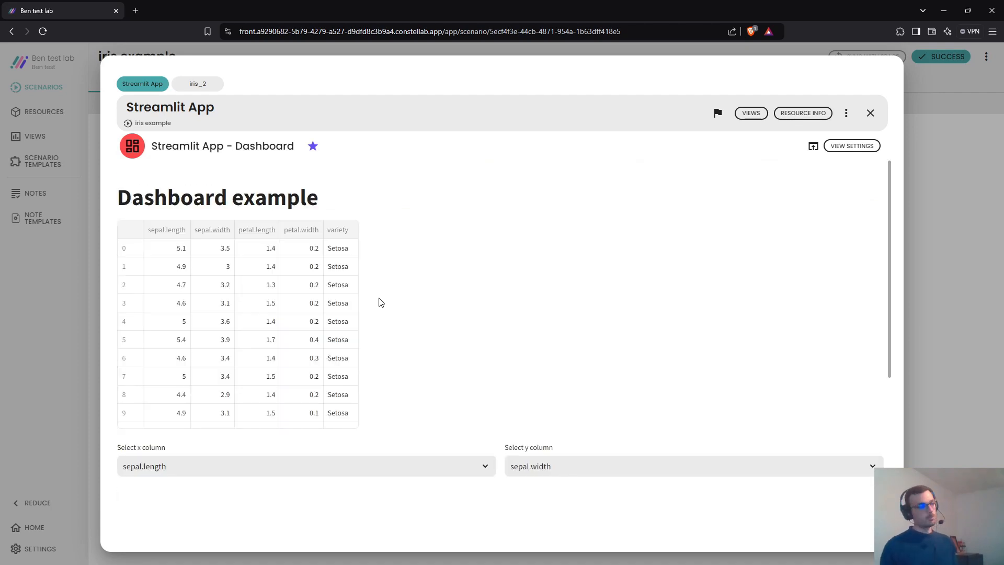
- Scroll down to the sepal.length vs sepal.width scatter plot, then close the dashboard
scroll(383, 319, down, 4)
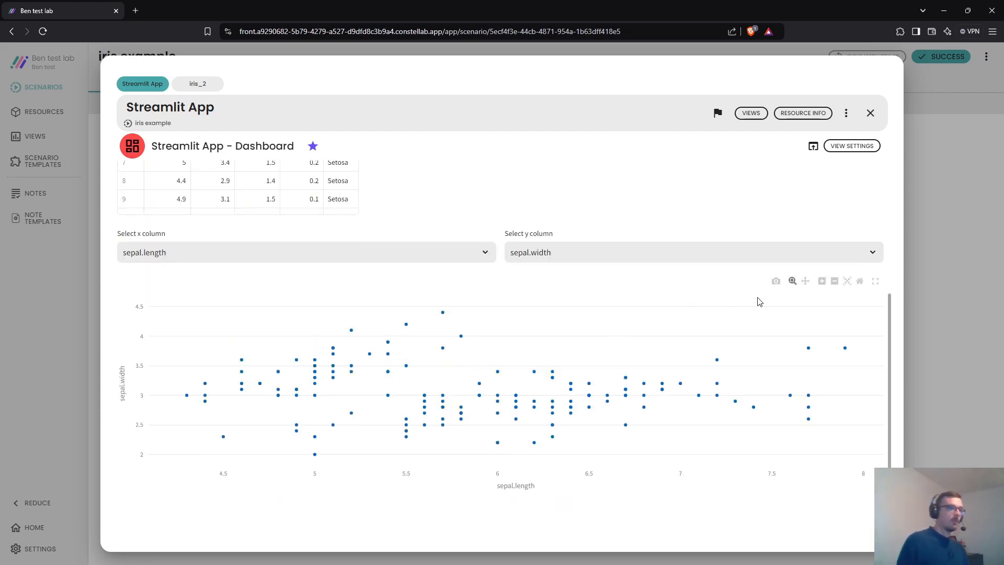
click(934, 336)
click(135, 112)
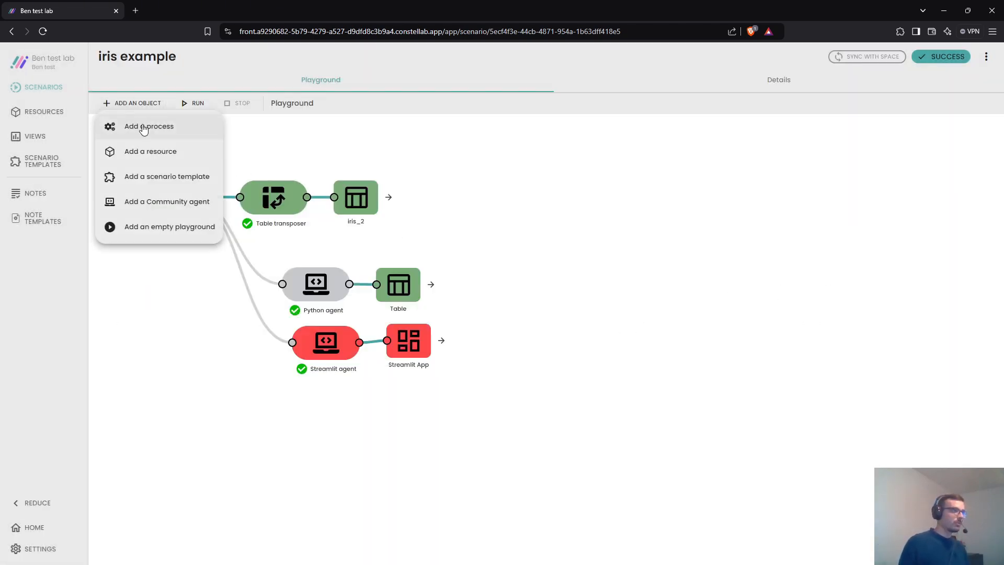
click(139, 125)
scroll(288, 296, down, 20)
scroll(288, 297, down, 6)
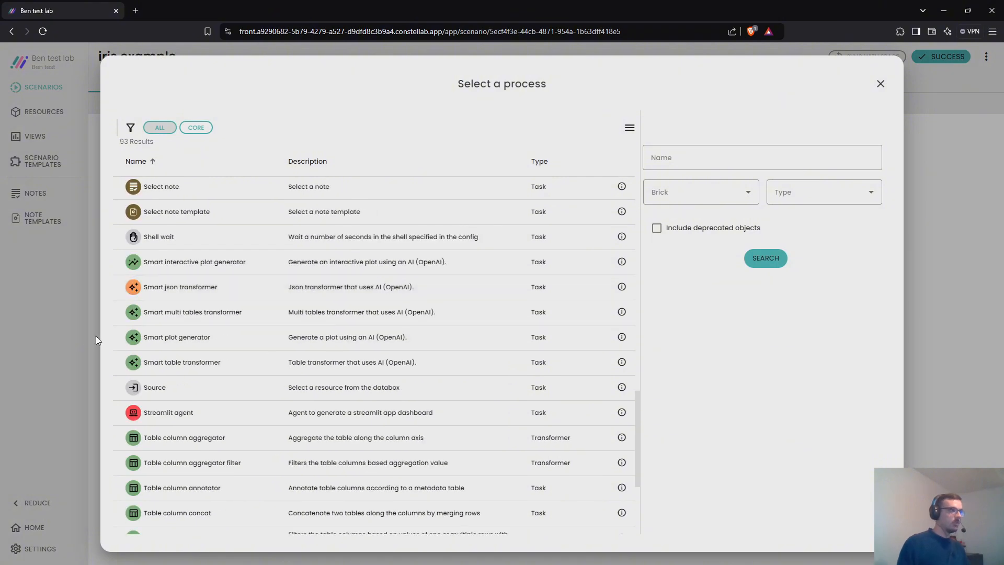
click(90, 344)
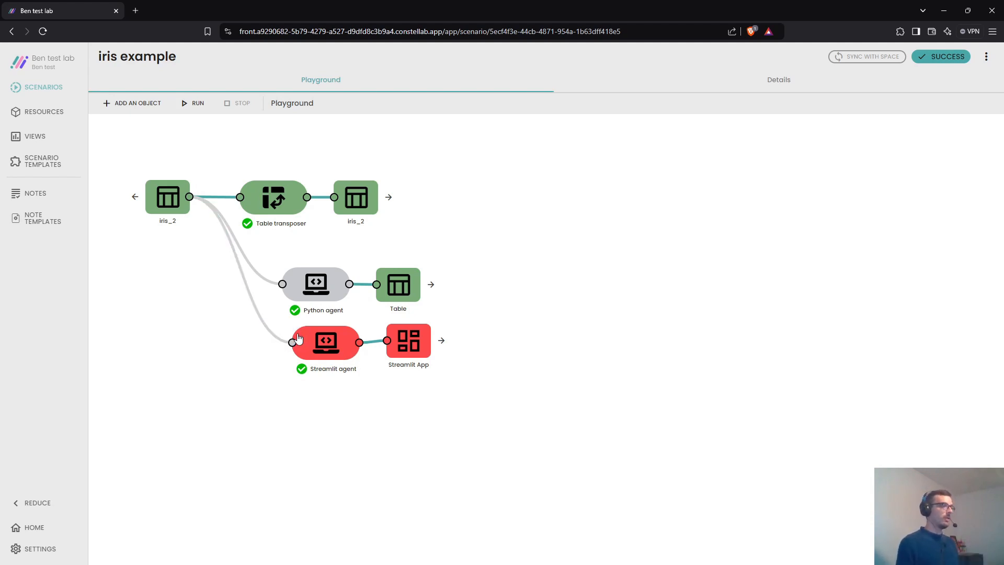
double_click(274, 208)
click(83, 148)
click(126, 107)
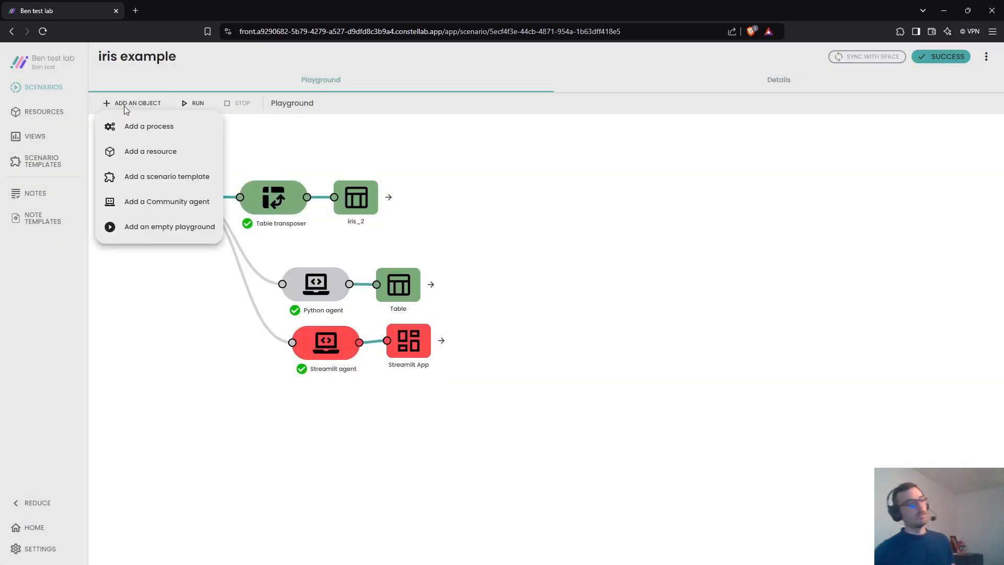
click(39, 464)
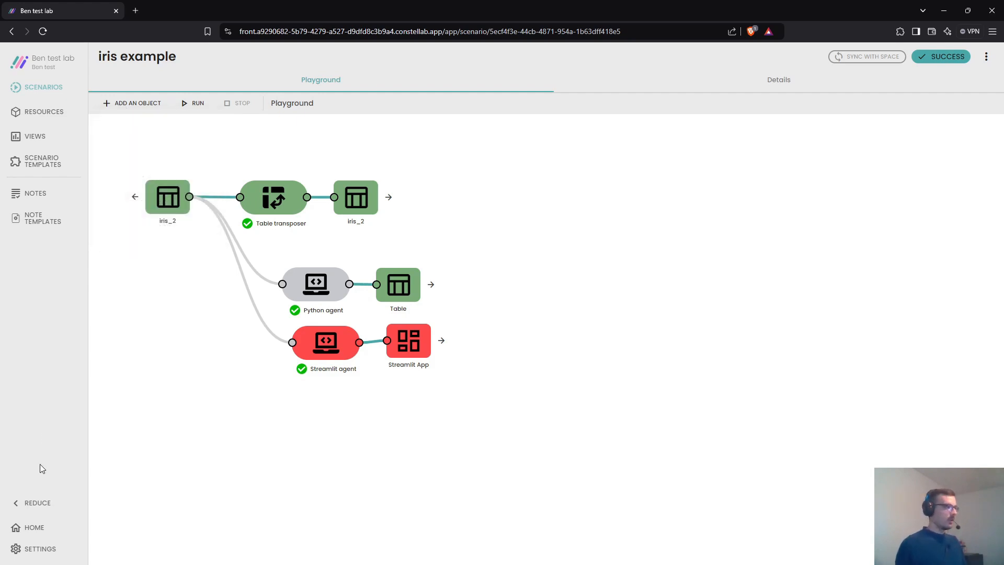
- Open Constellab Community in a new tab and browse its Bricks list
click(135, 11)
text(cons)
key(Down)
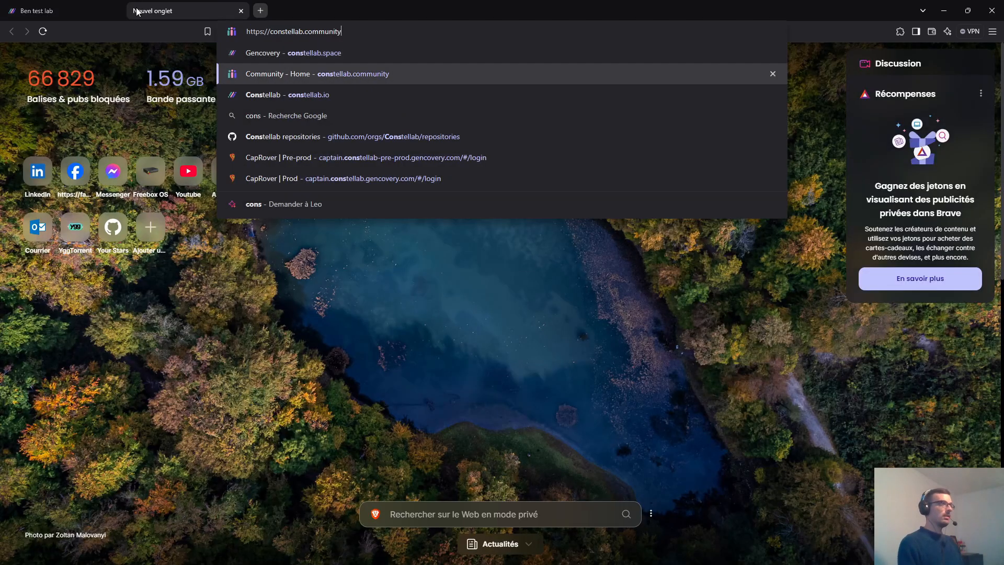
key(Return)
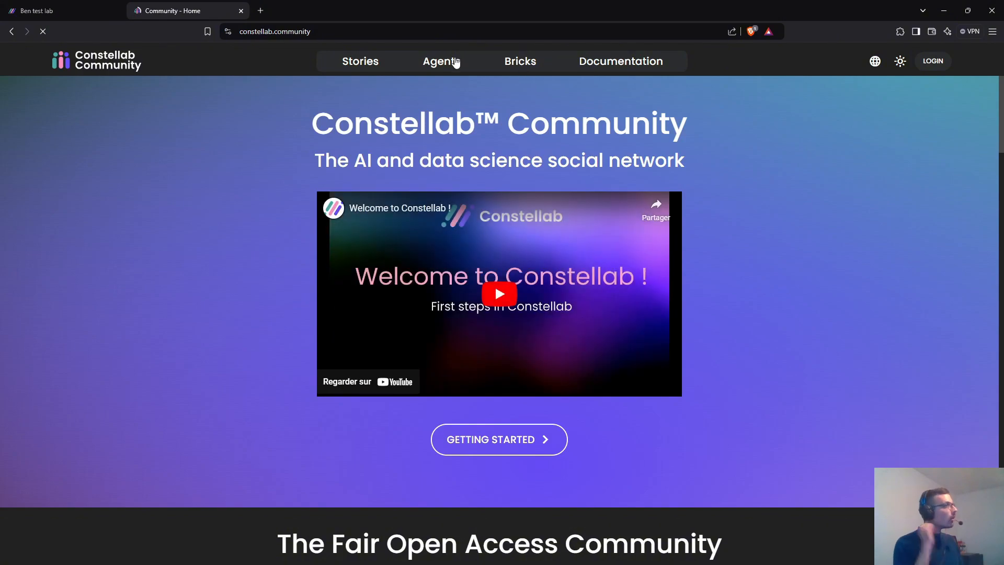
click(453, 65)
click(525, 64)
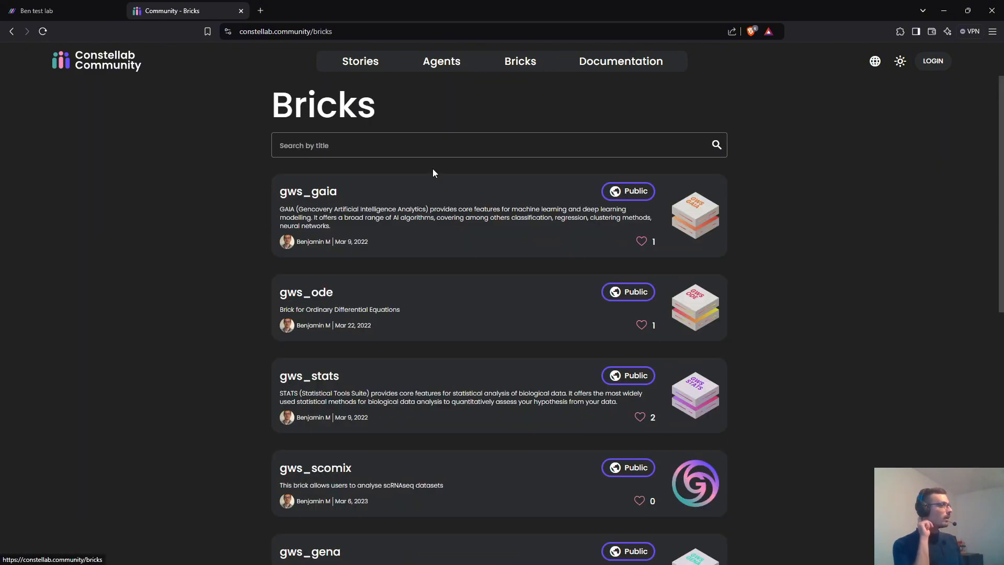
scroll(433, 172, down, 7)
scroll(361, 205, up, 2)
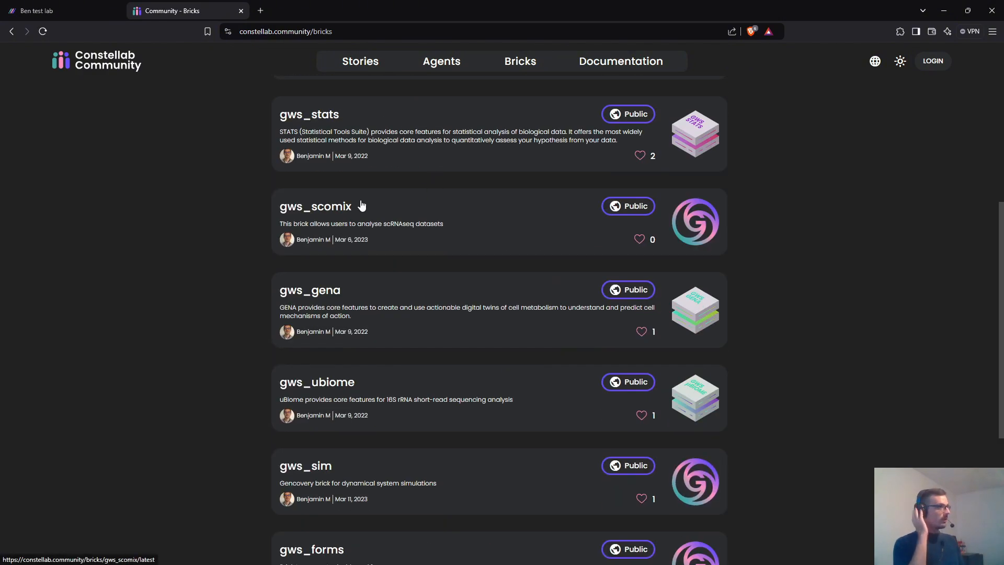
- Read the gws_stats technical documentation, including the Normality test task
click(341, 139)
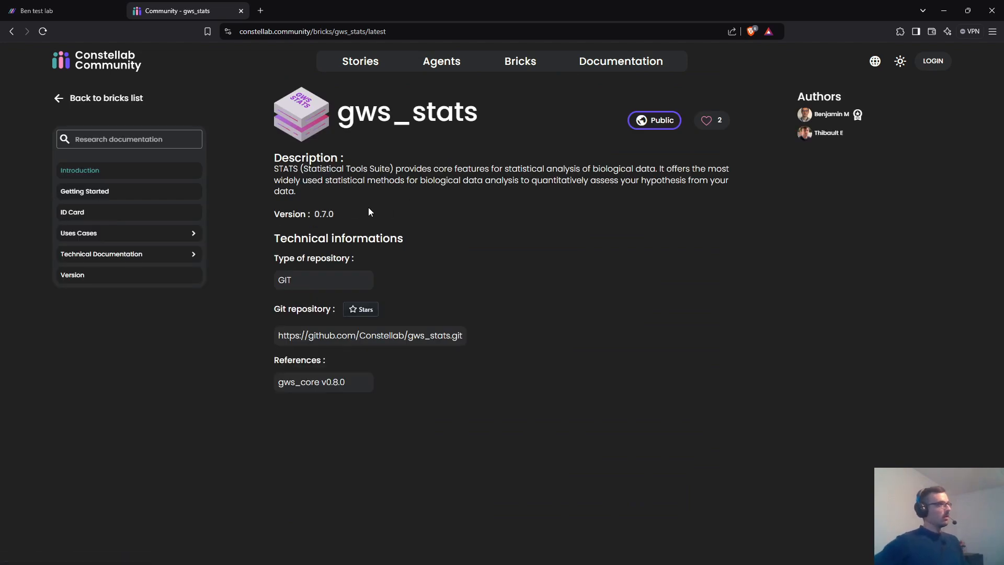
click(115, 254)
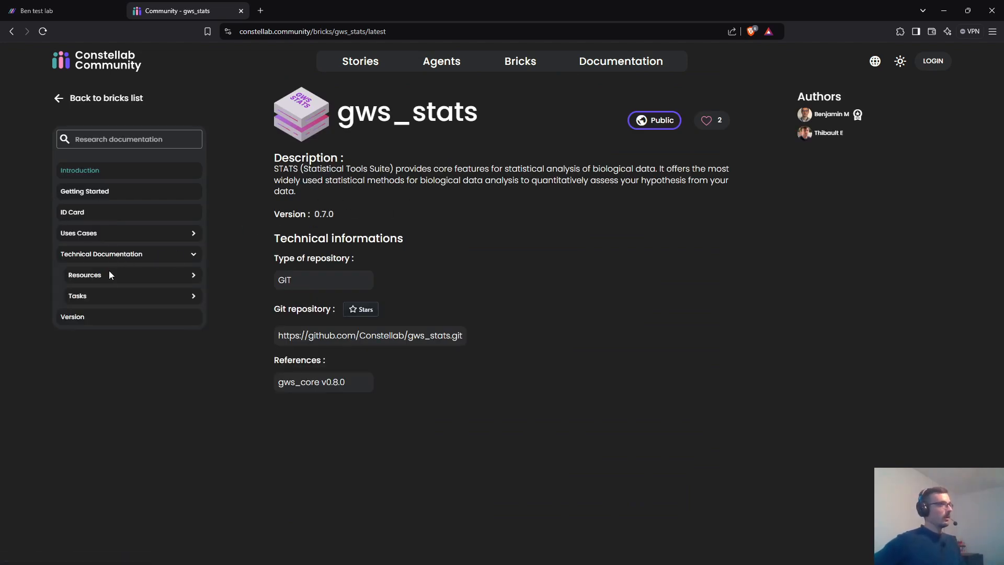
click(101, 296)
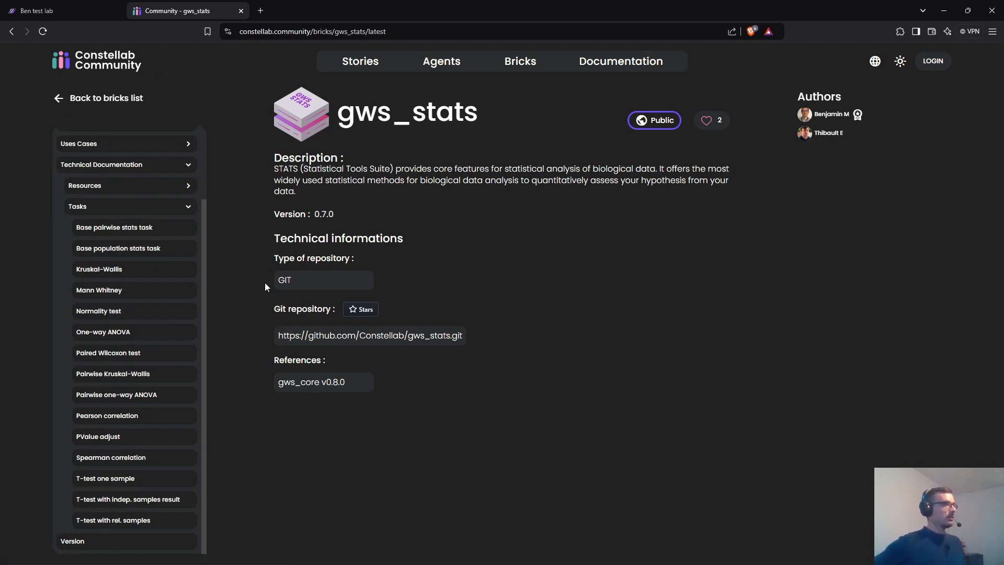
click(108, 309)
scroll(314, 213, down, 2)
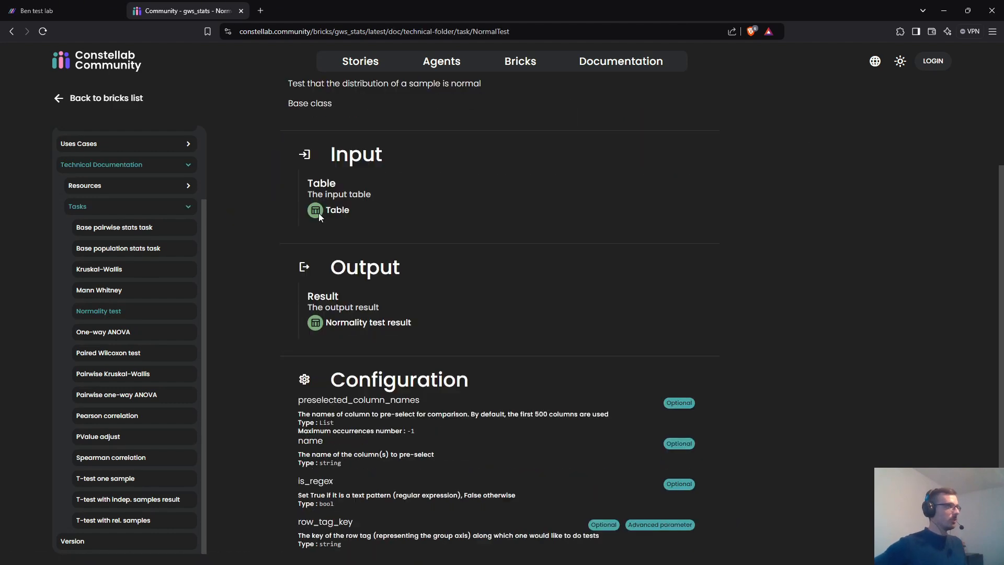
scroll(319, 212, up, 3)
click(12, 32)
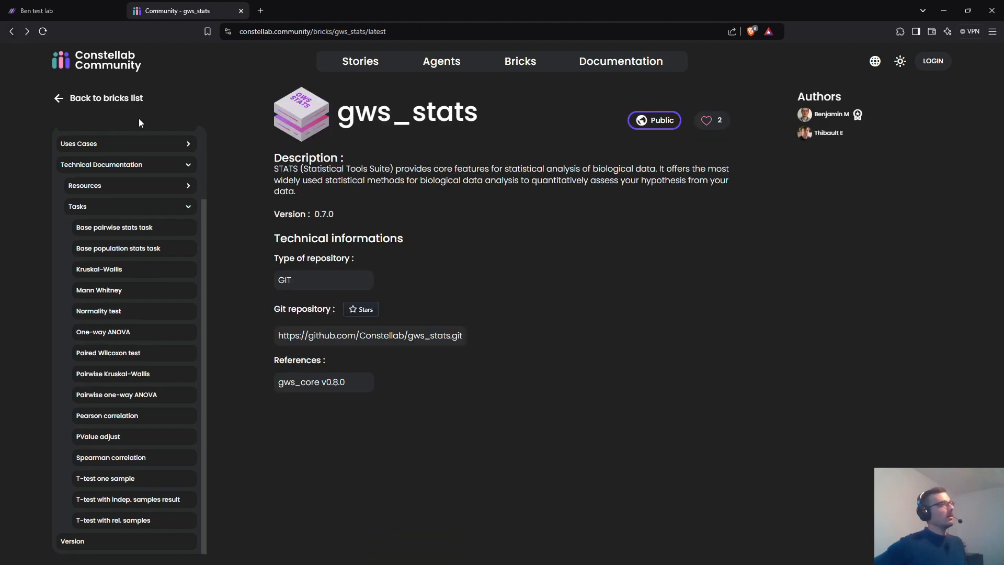
- Read the gws_gaia brick's Getting Started guide
click(515, 74)
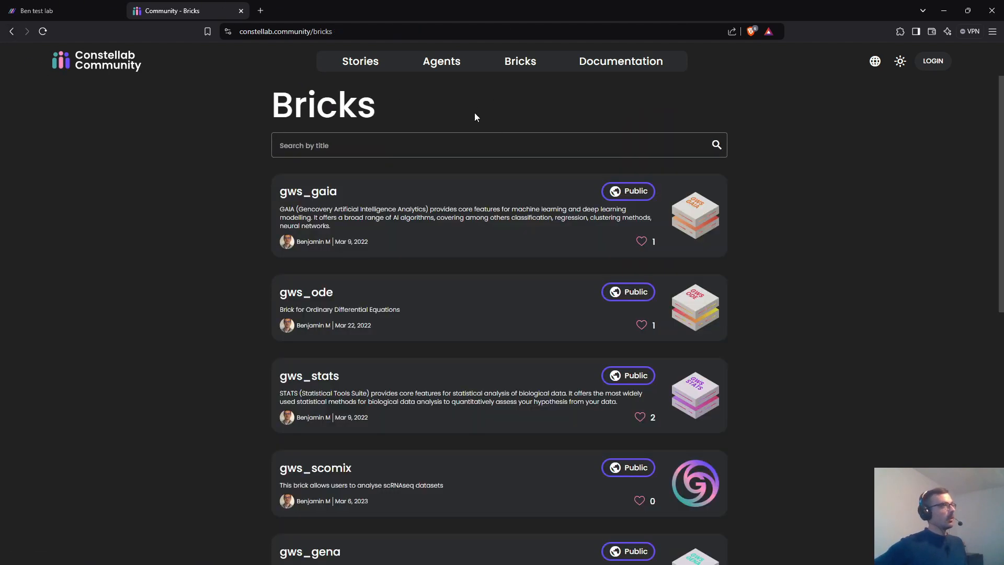
click(528, 199)
click(72, 189)
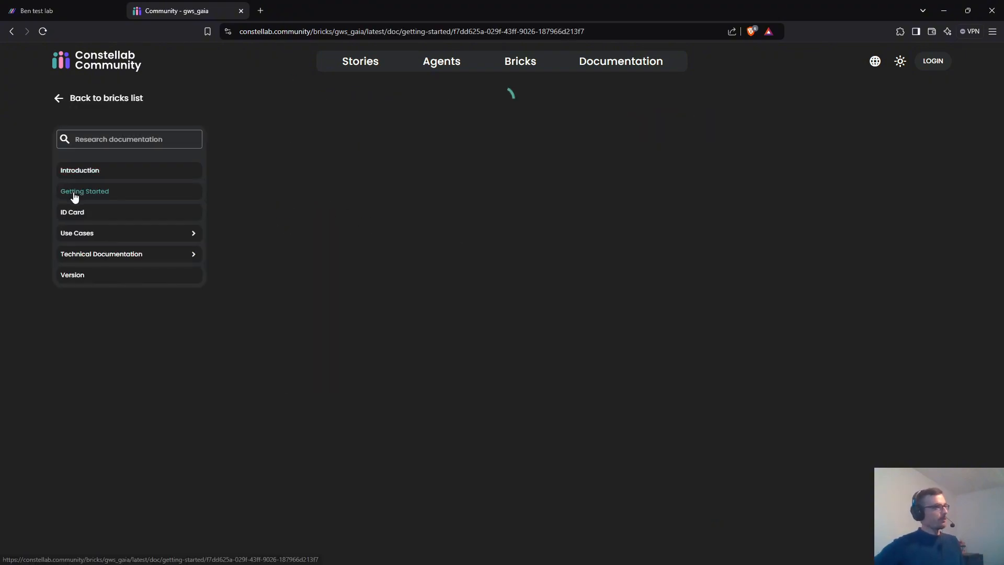
scroll(331, 262, down, 5)
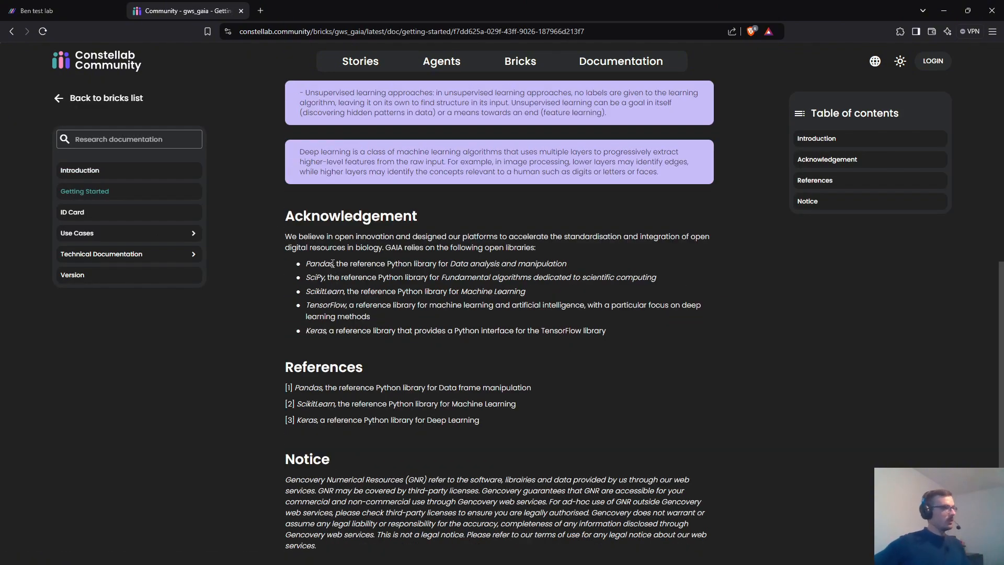
- Return to the lab tab and open Settings > Lab config
click(48, 17)
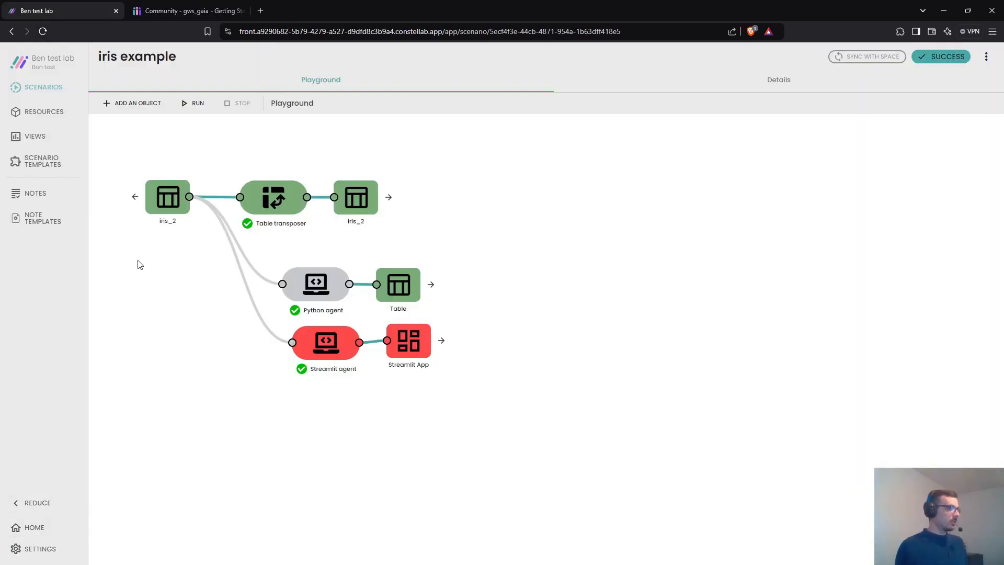
click(16, 549)
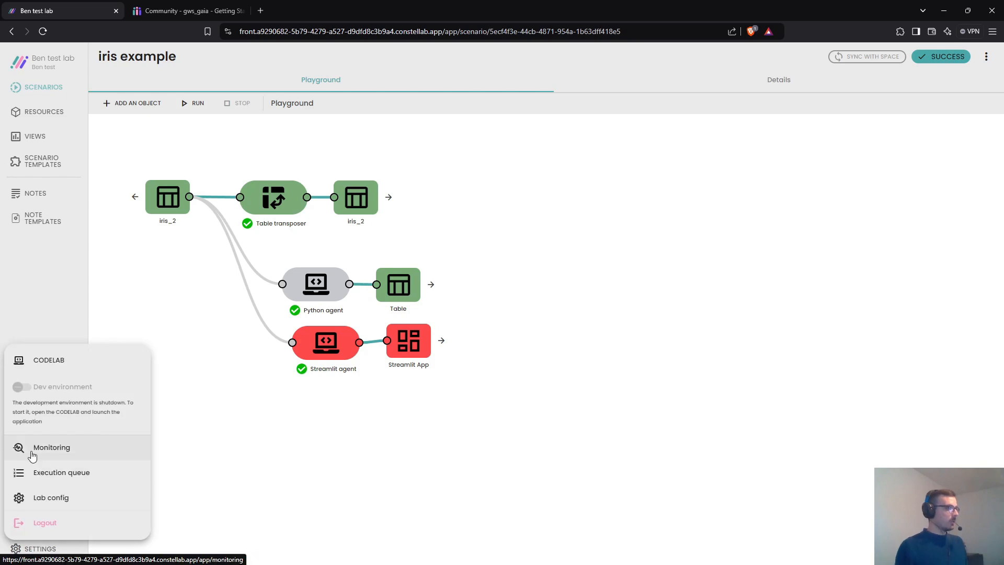
click(43, 498)
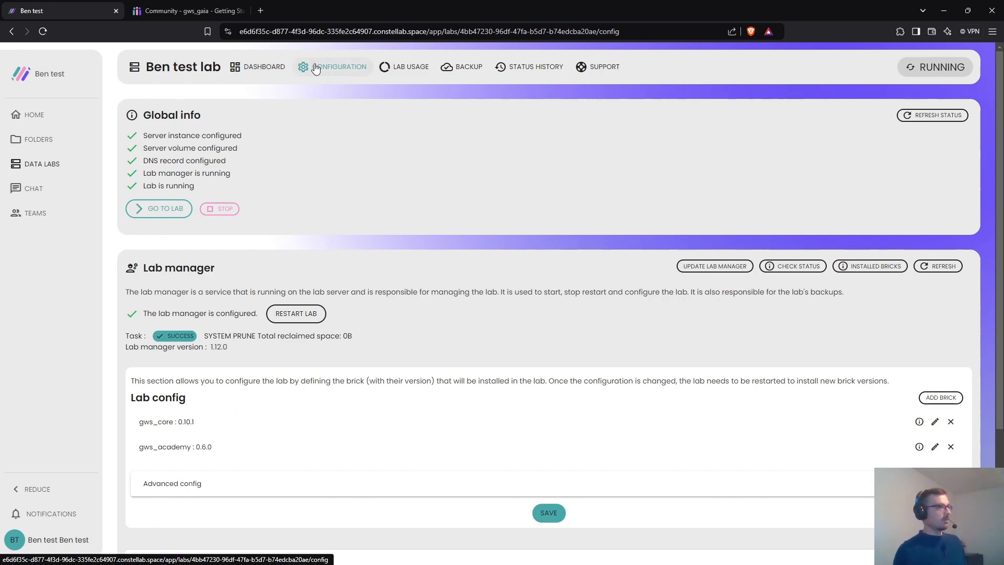
- Add the gws_gena brick at version 0.9.0 to the lab config and save it
scroll(717, 365, down, 2)
click(934, 294)
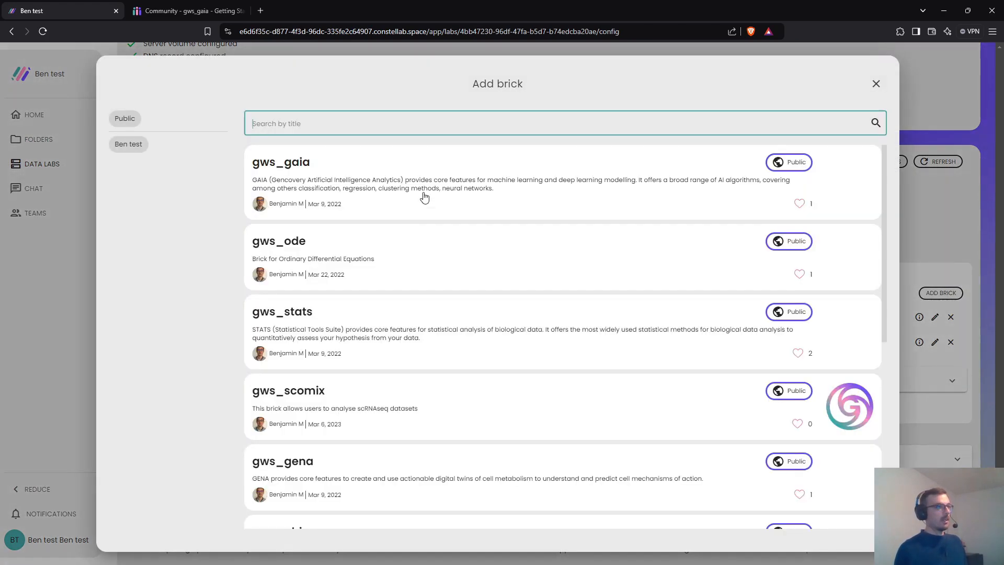
scroll(338, 222, down, 10)
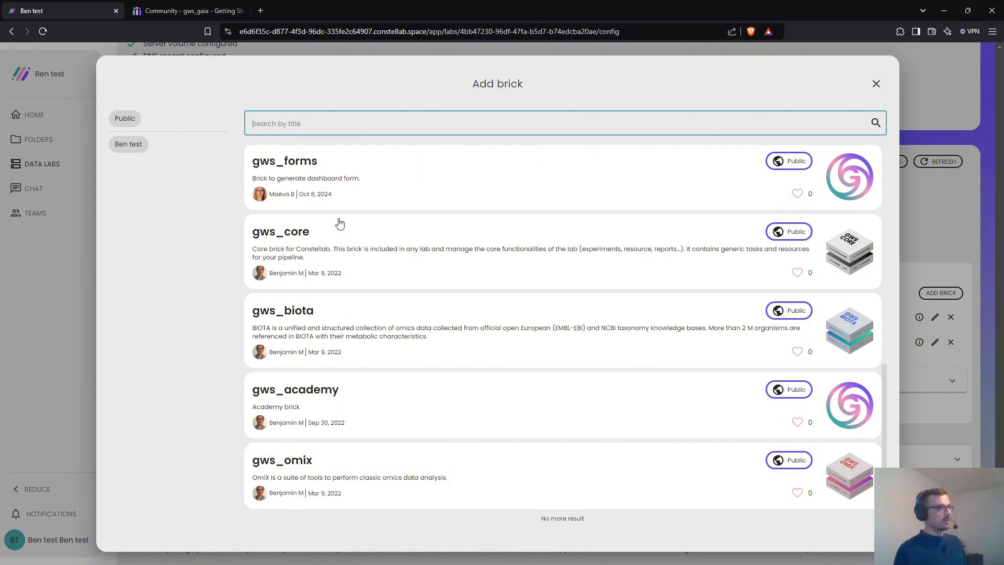
scroll(361, 312, up, 4)
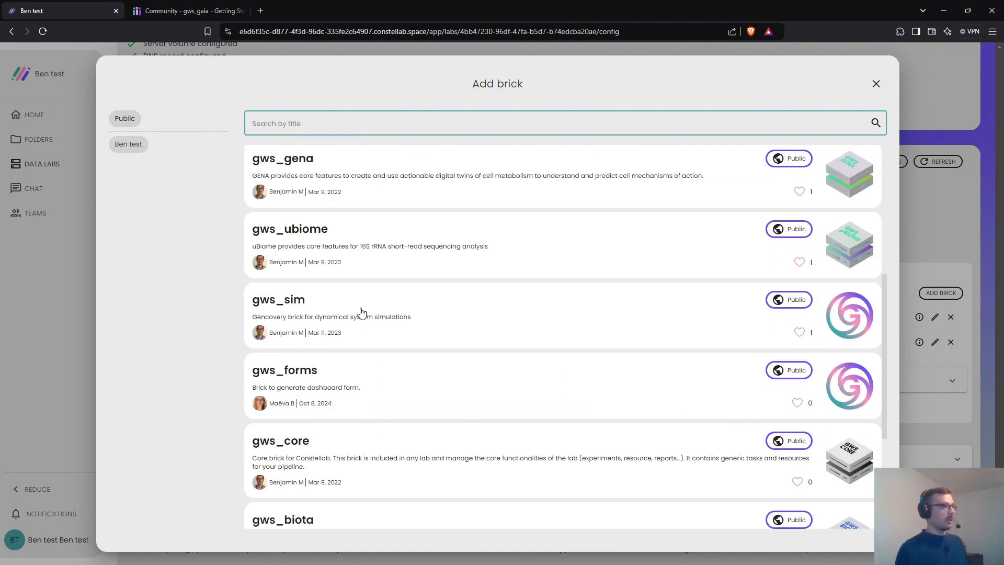
click(306, 170)
click(406, 279)
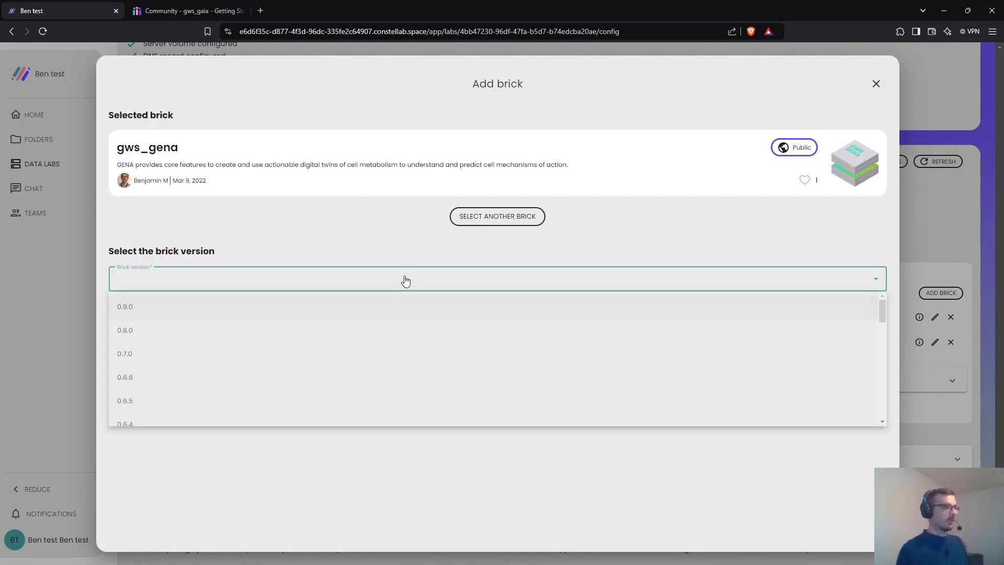
click(164, 310)
click(498, 527)
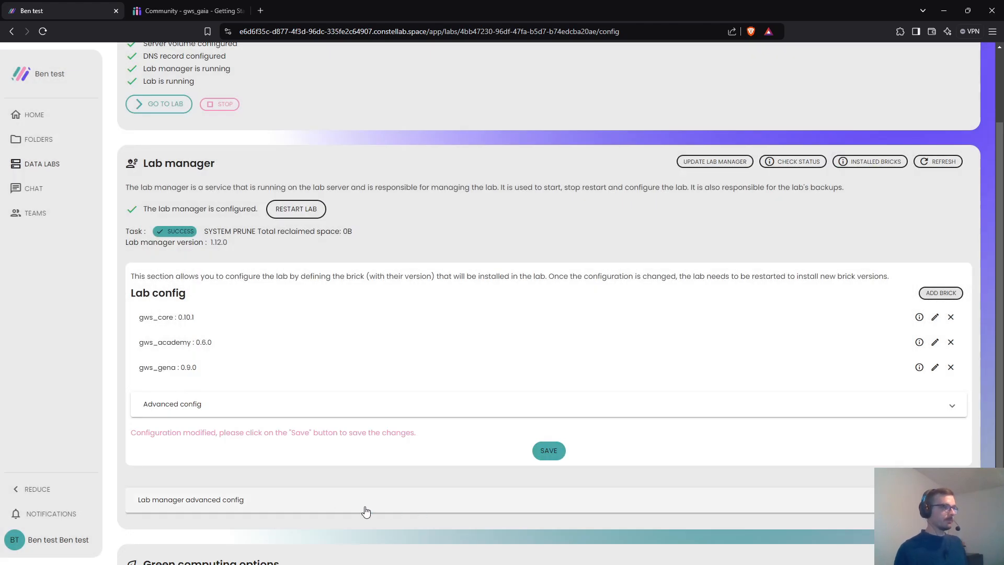
click(548, 453)
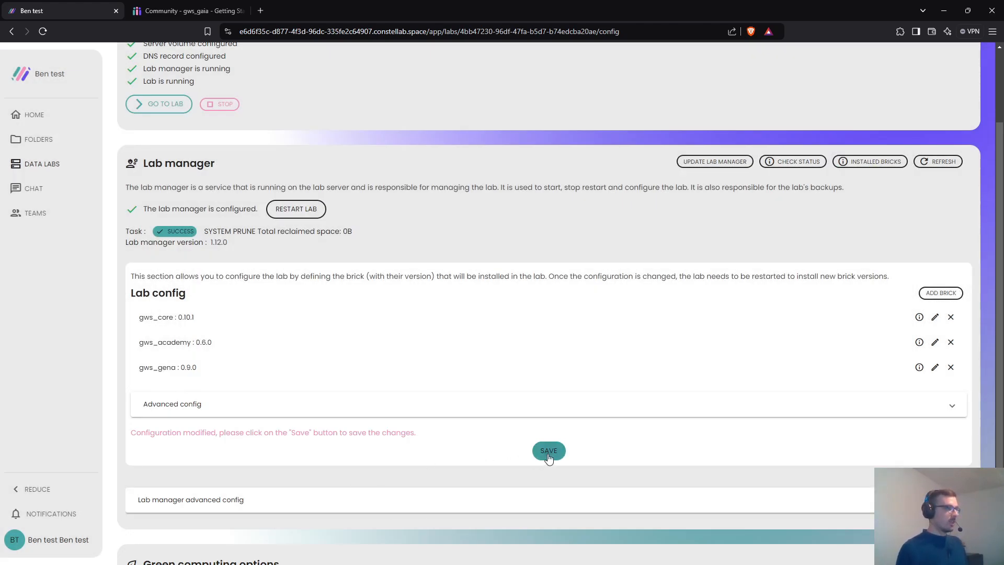
- Select the gws_gena and gws_core brick names, then switch to the gws_gaia documentation tab
drag(209, 474, 137, 474)
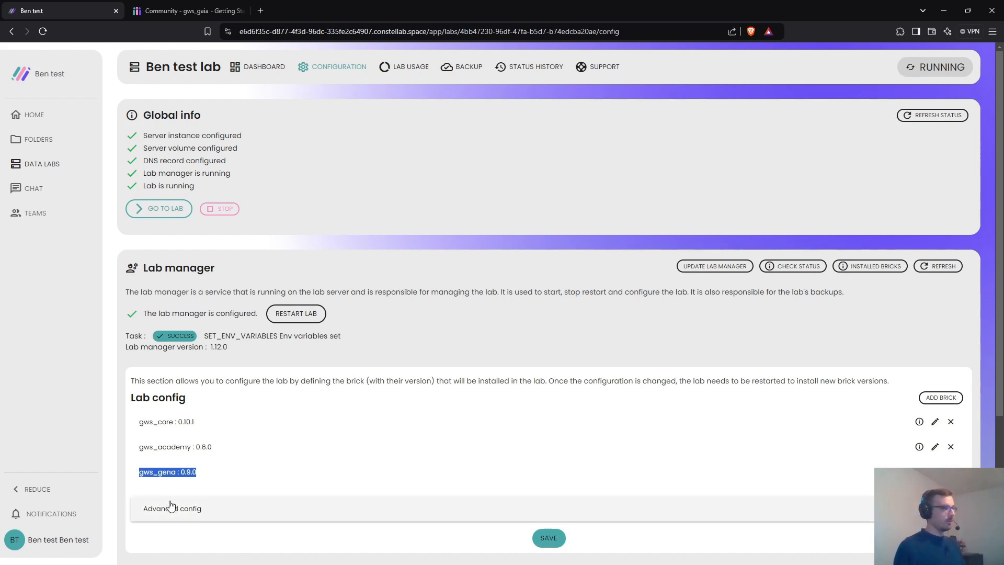
double_click(161, 475)
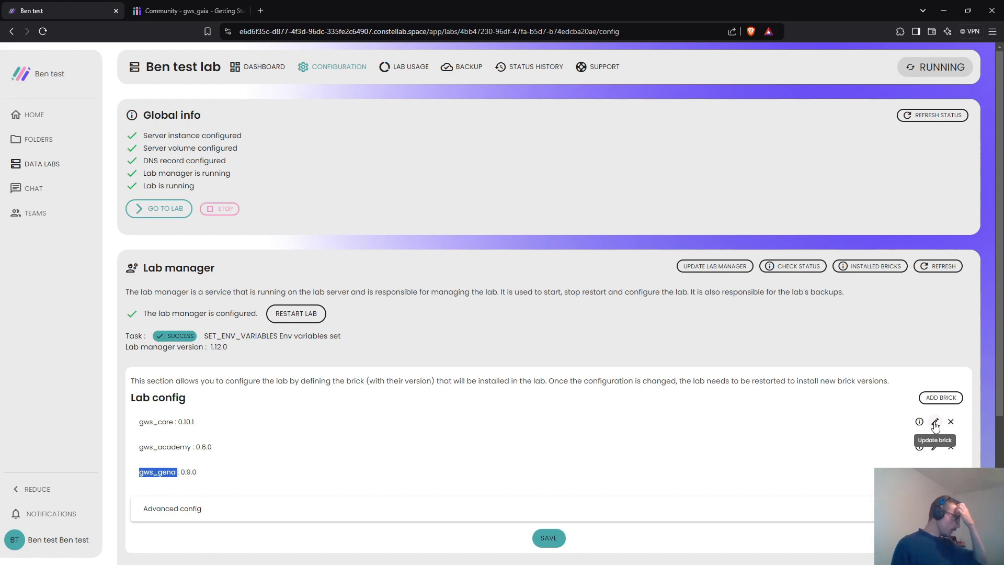
double_click(166, 421)
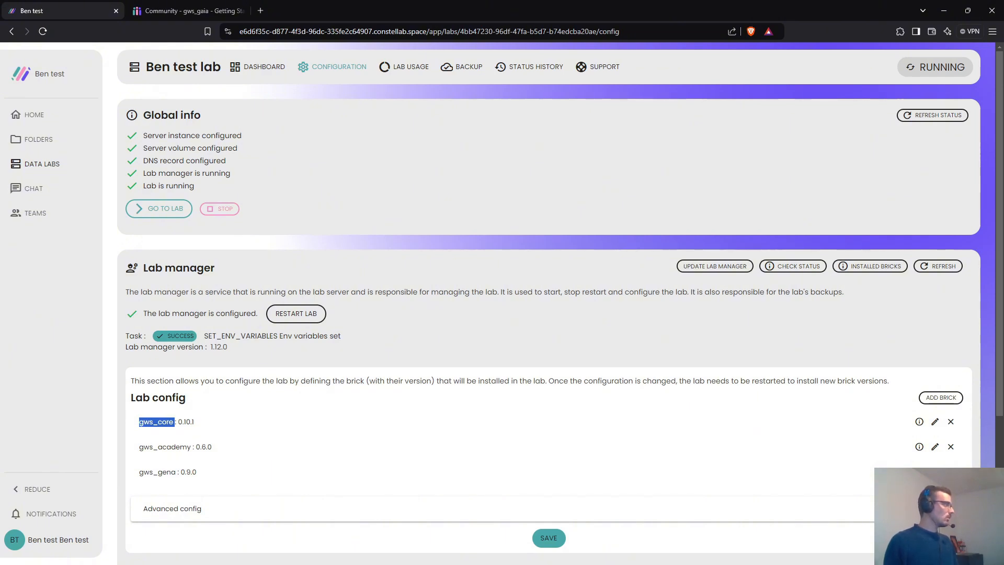
click(181, 15)
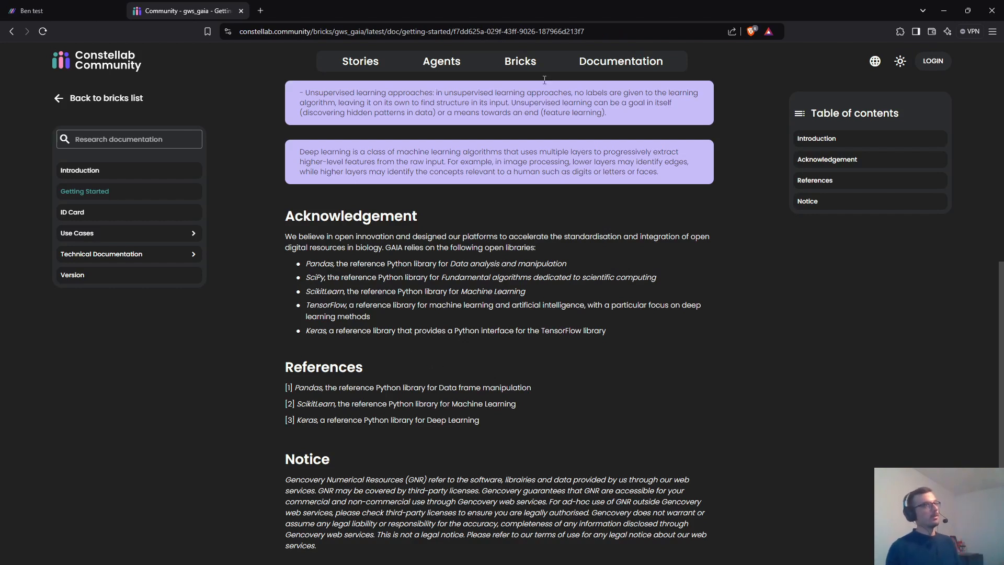
- Read the Digital lab's On-cloud data lab management page in the Product documentation
right_click(544, 55)
key(Escape)
mouse_move(602, 66)
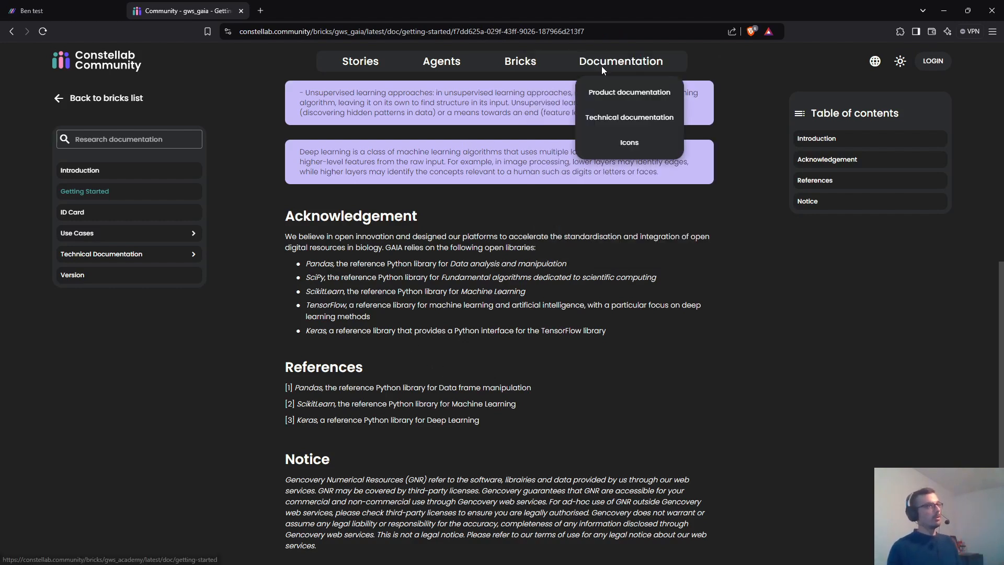
click(620, 103)
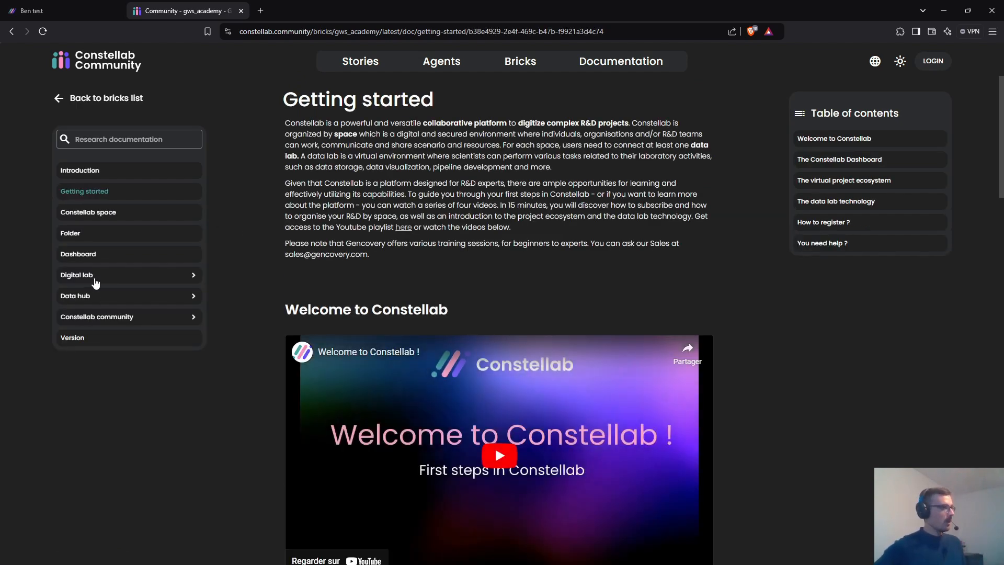
click(95, 282)
click(103, 424)
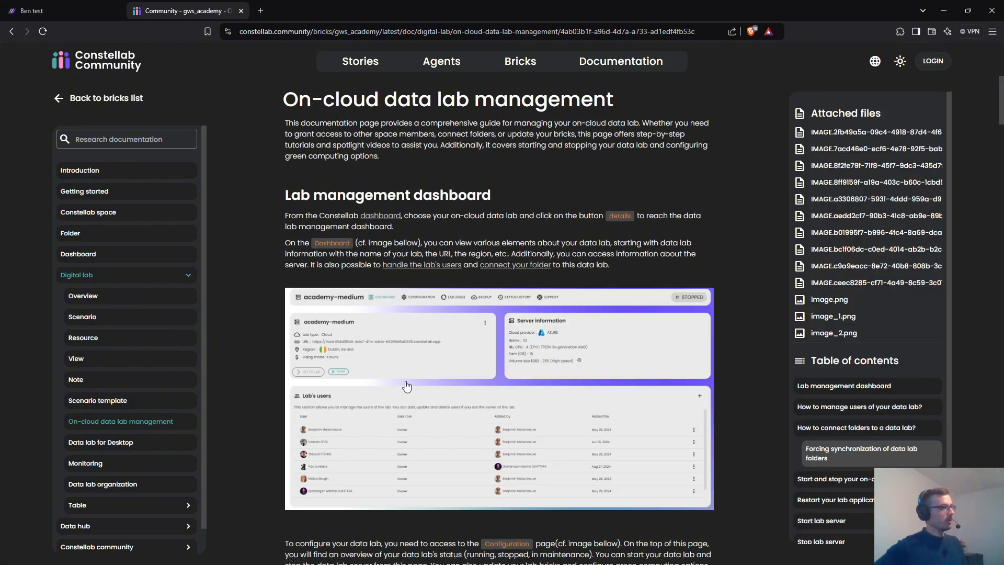
scroll(407, 386, down, 5)
scroll(213, 130, down, 7)
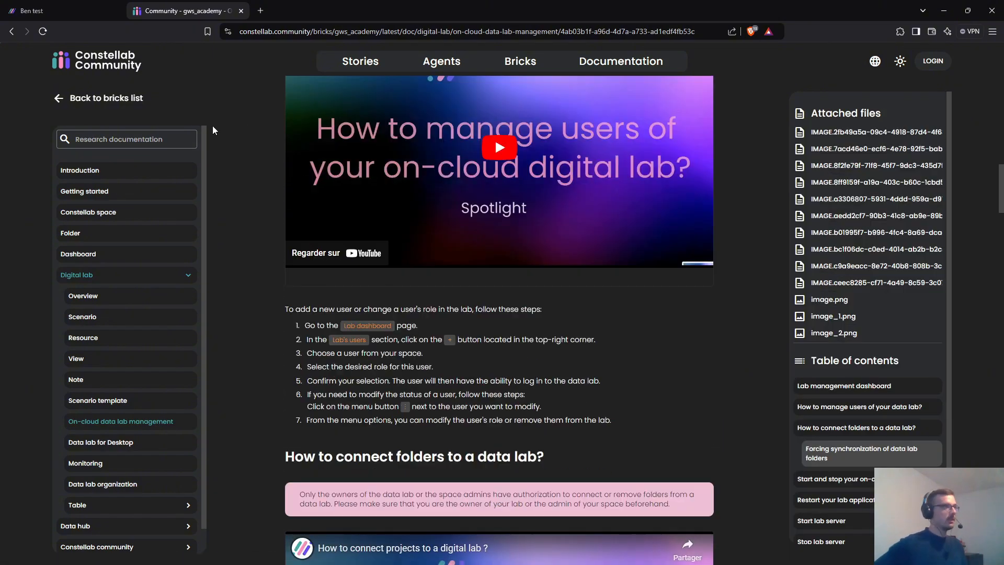
scroll(292, 226, up, 2)
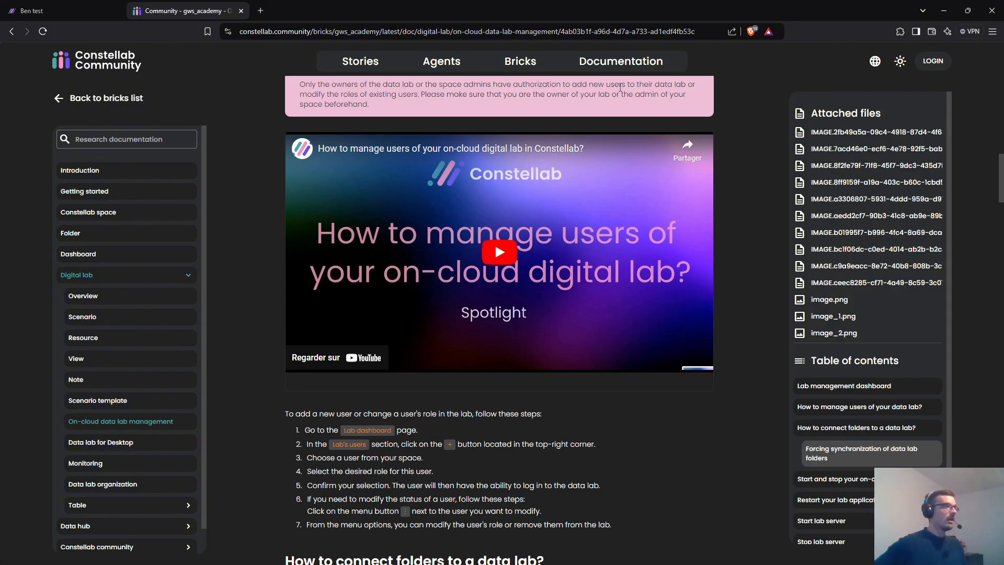
- Browse the gws_core Developer guide's Dev environment docs, then return to the lab configuration tab
mouse_move(621, 62)
click(623, 117)
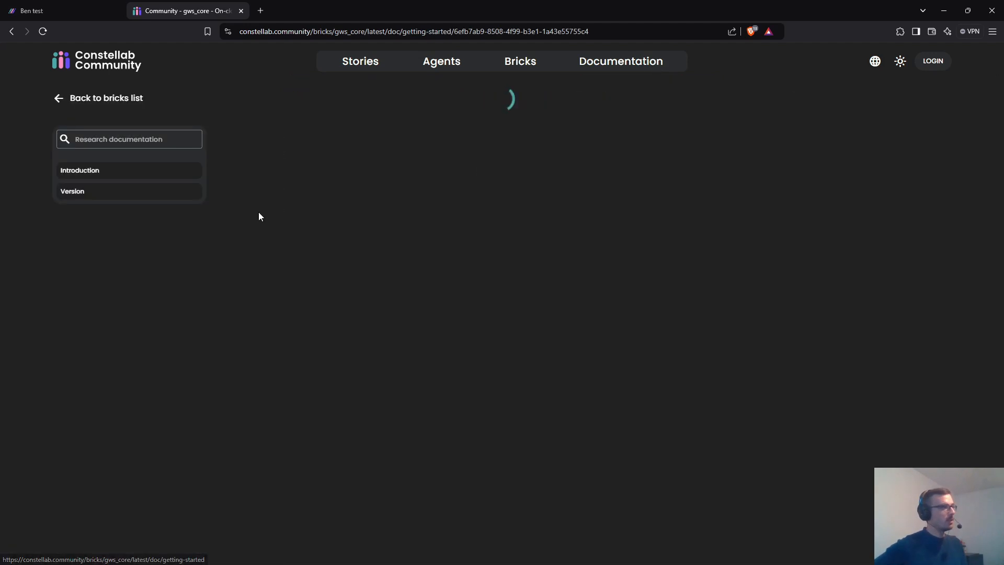
click(95, 216)
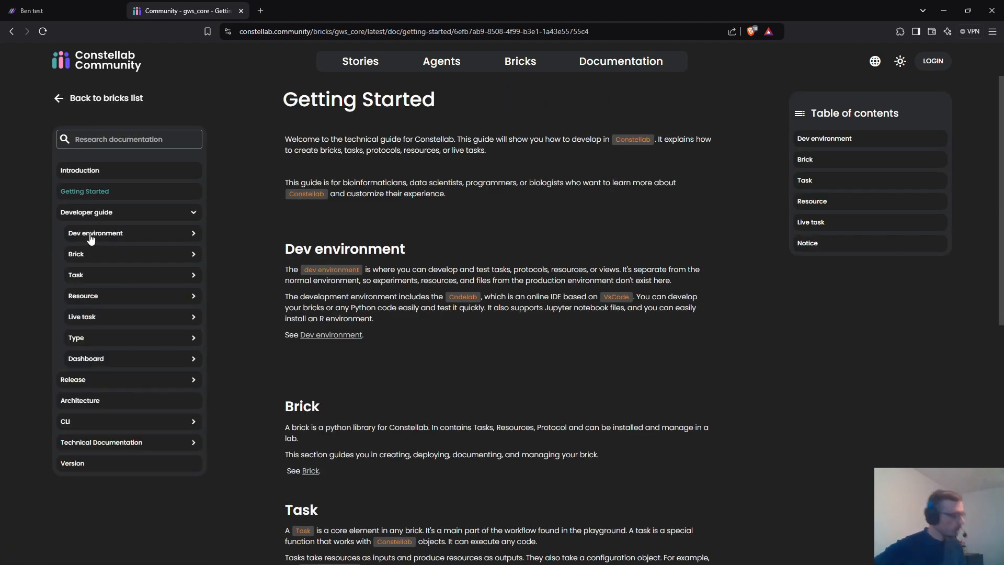
click(90, 236)
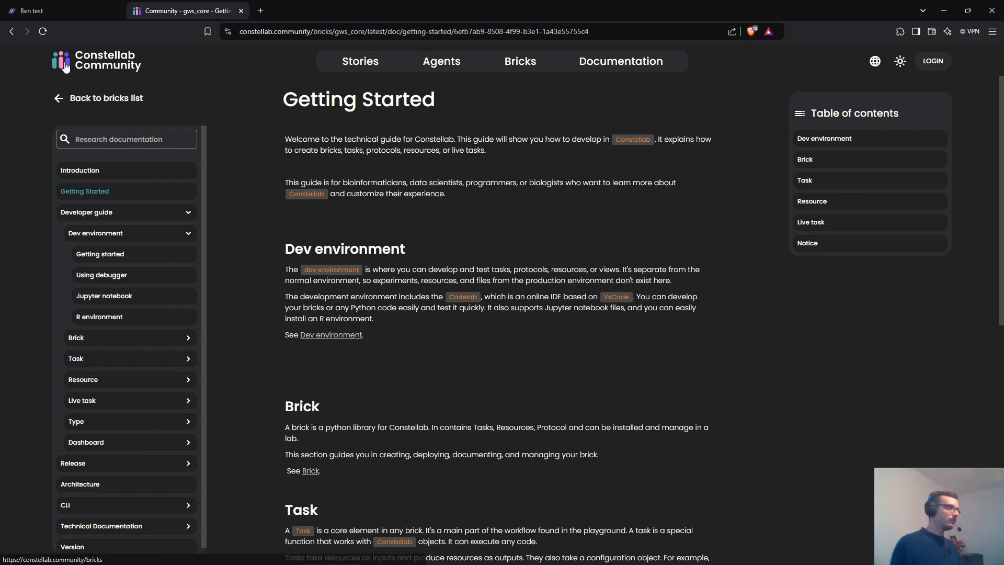
click(61, 12)
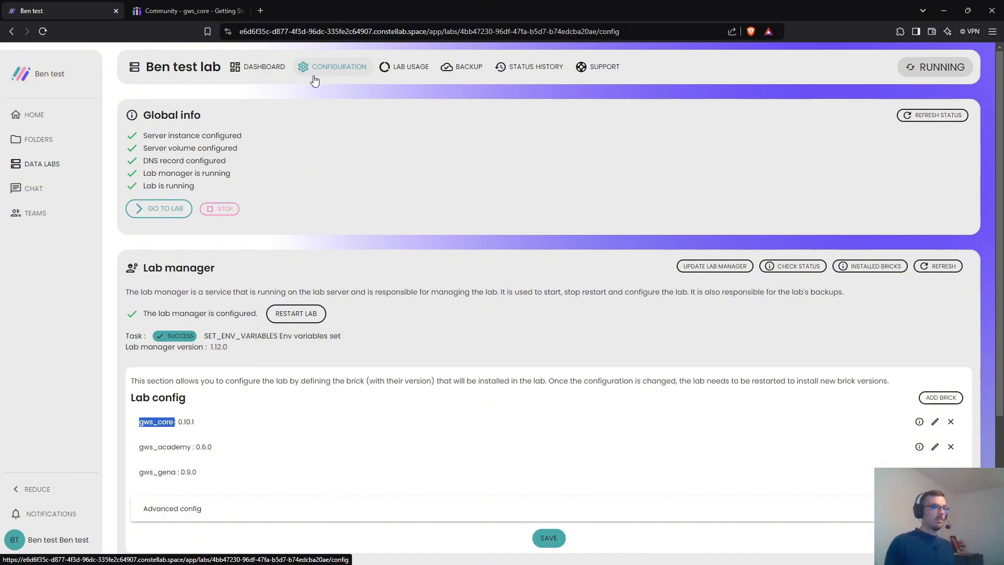
- From the dashboard lab card's Codelab information, copy the login token and follow the Codelab link
click(264, 66)
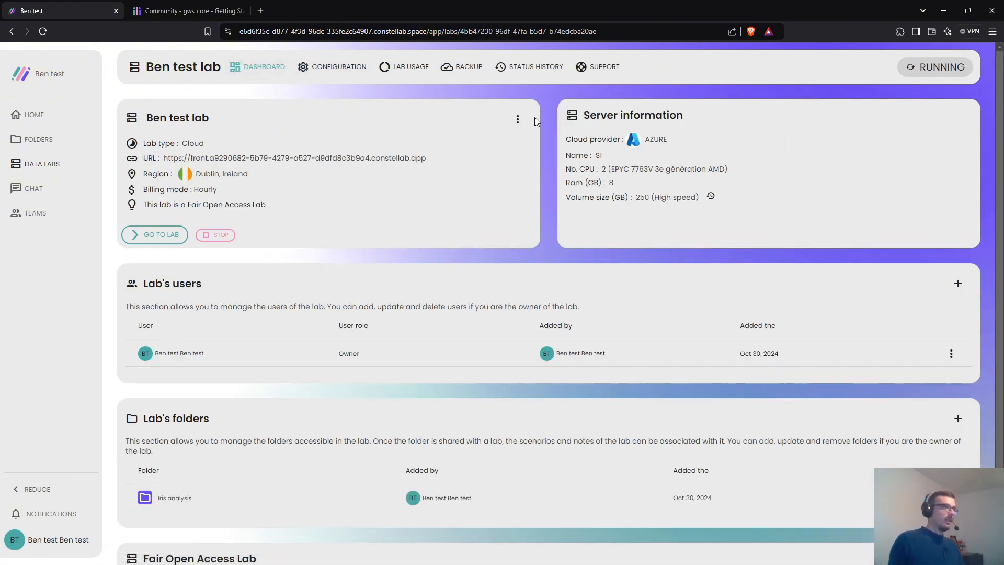
click(518, 119)
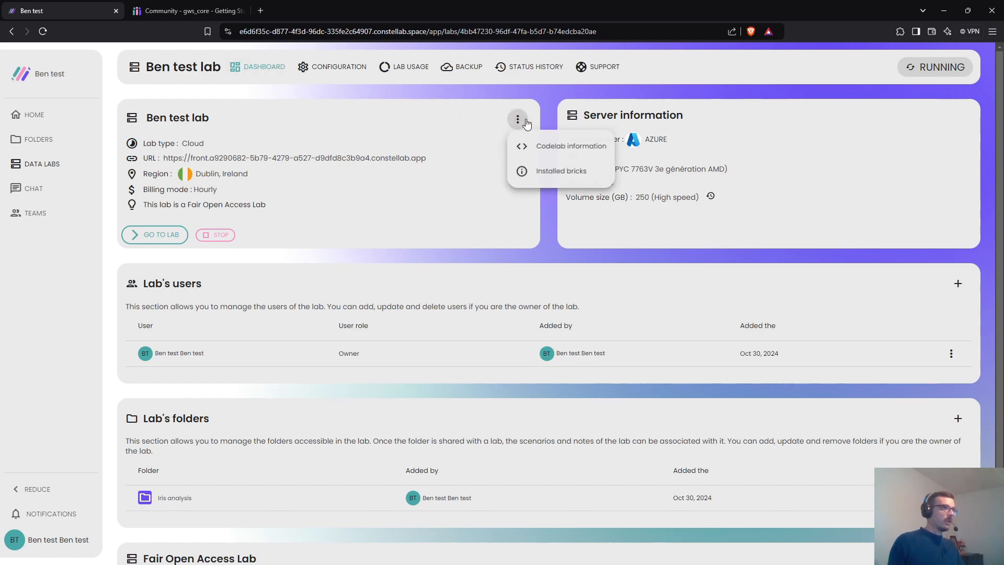
click(550, 151)
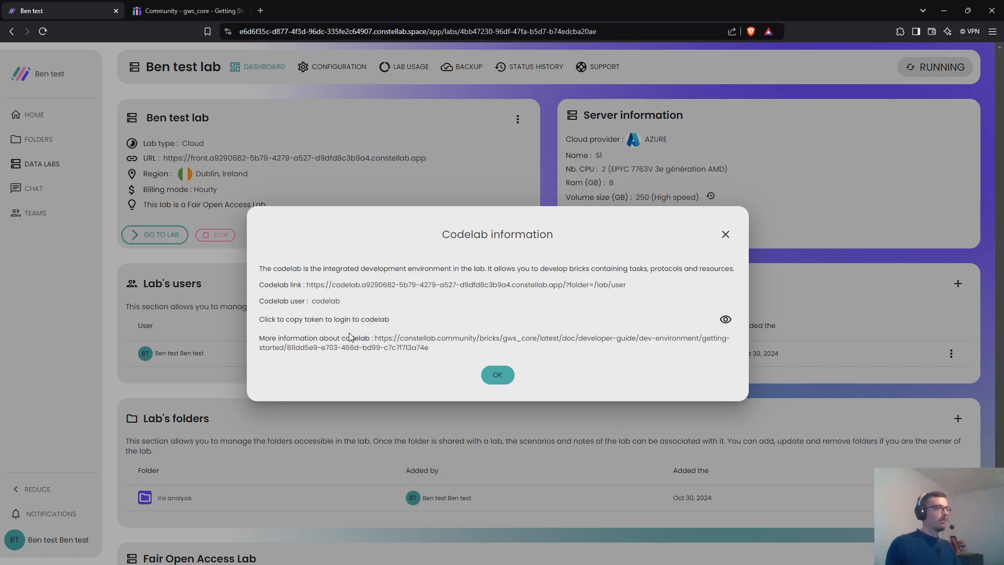
click(304, 322)
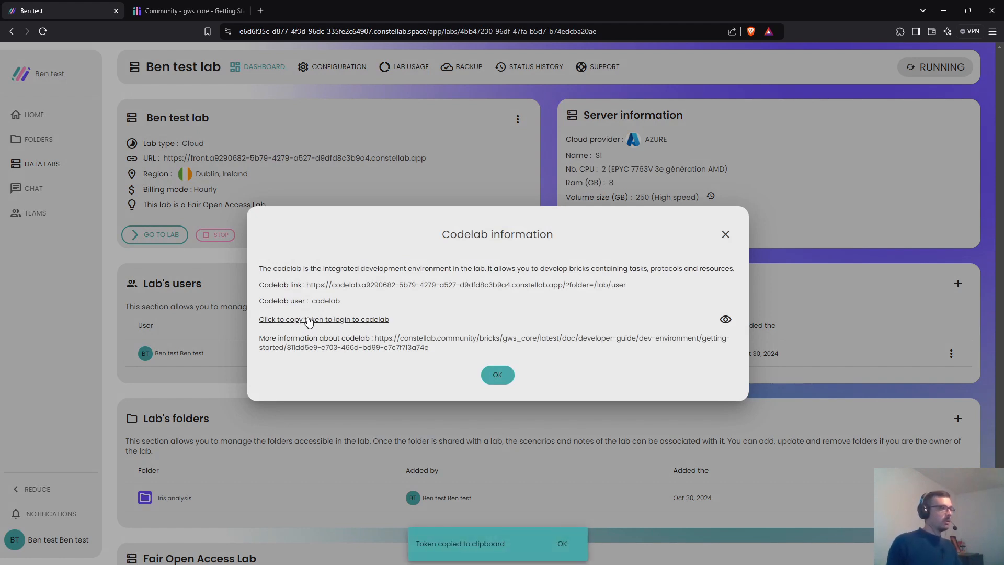
click(359, 285)
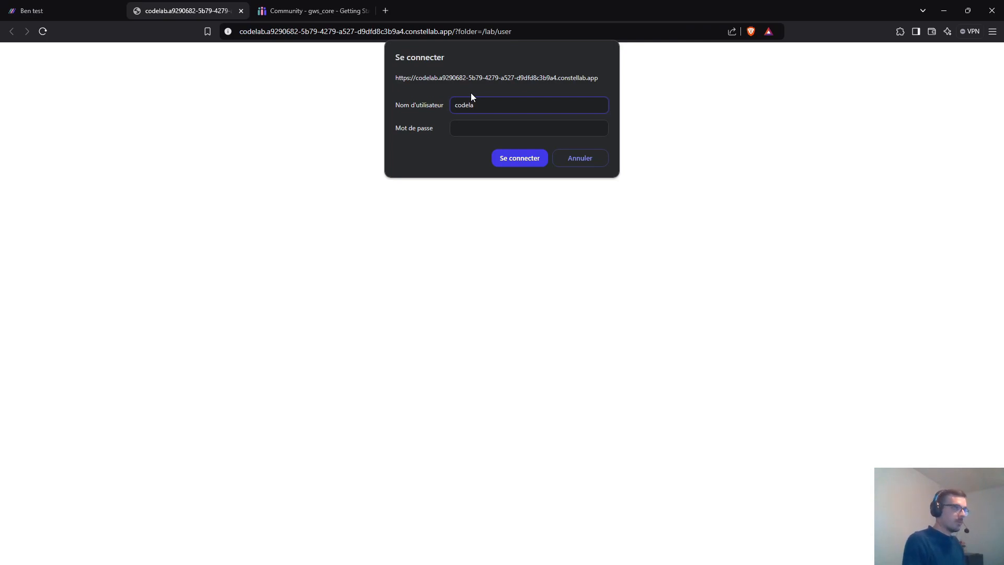
- Sign in using the pasted token as password, decline saving it, and return to the dashboard tab
key(Tab)
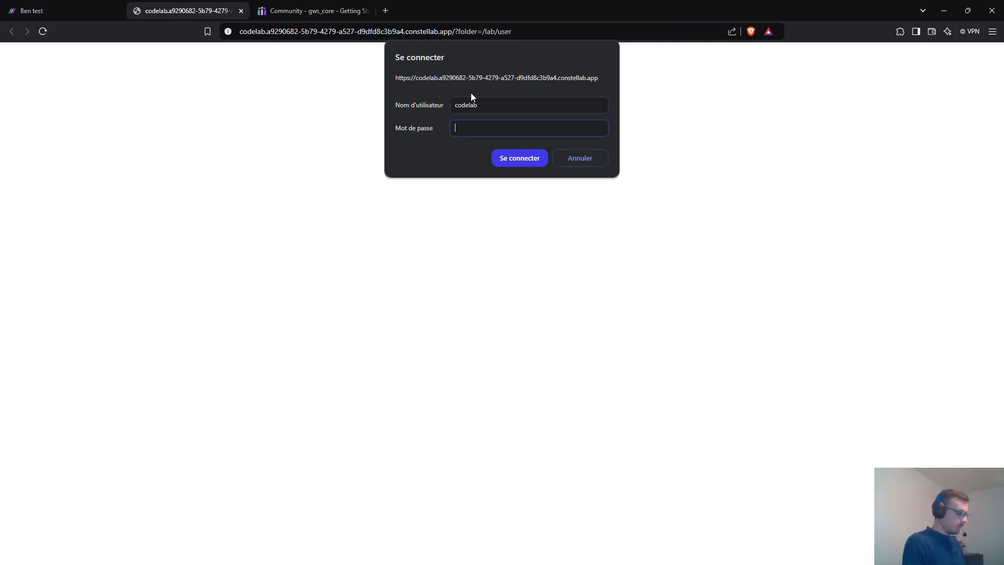
key(ctrl+v)
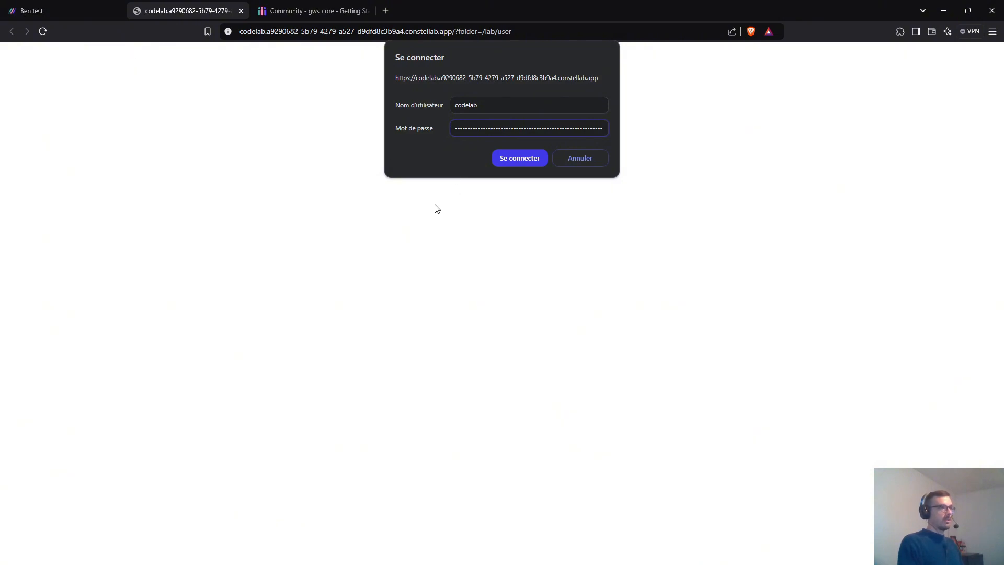
click(527, 162)
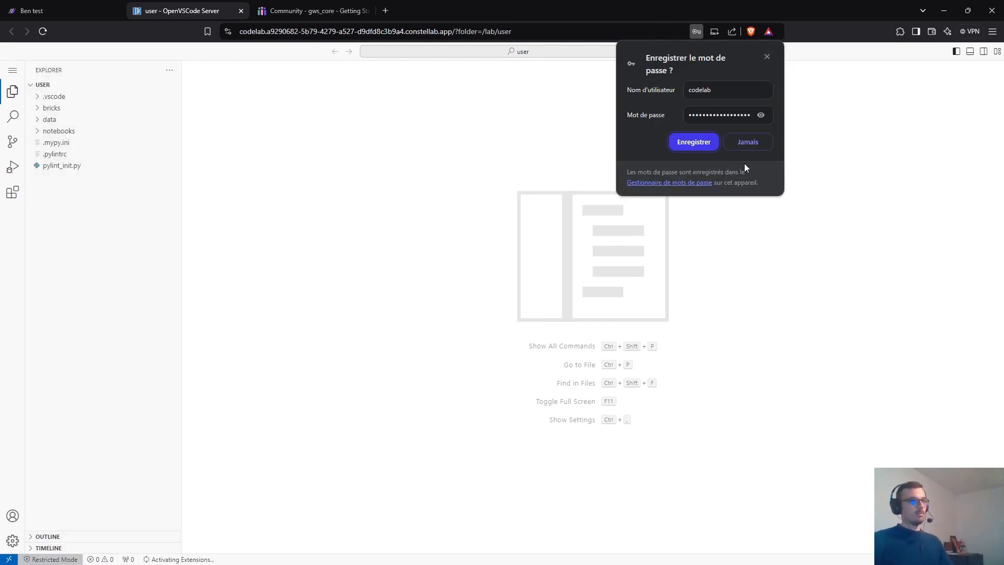
click(748, 148)
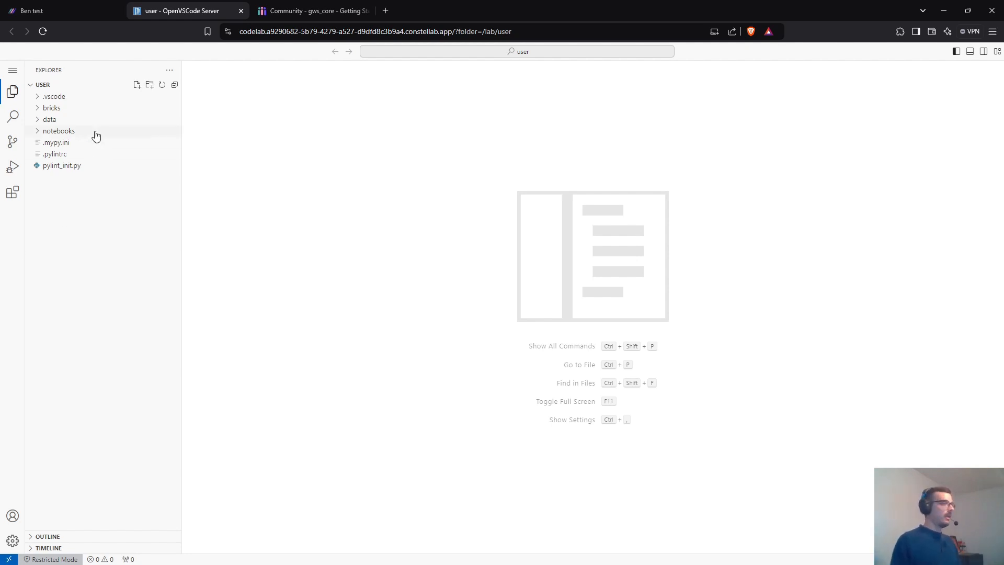
click(83, 16)
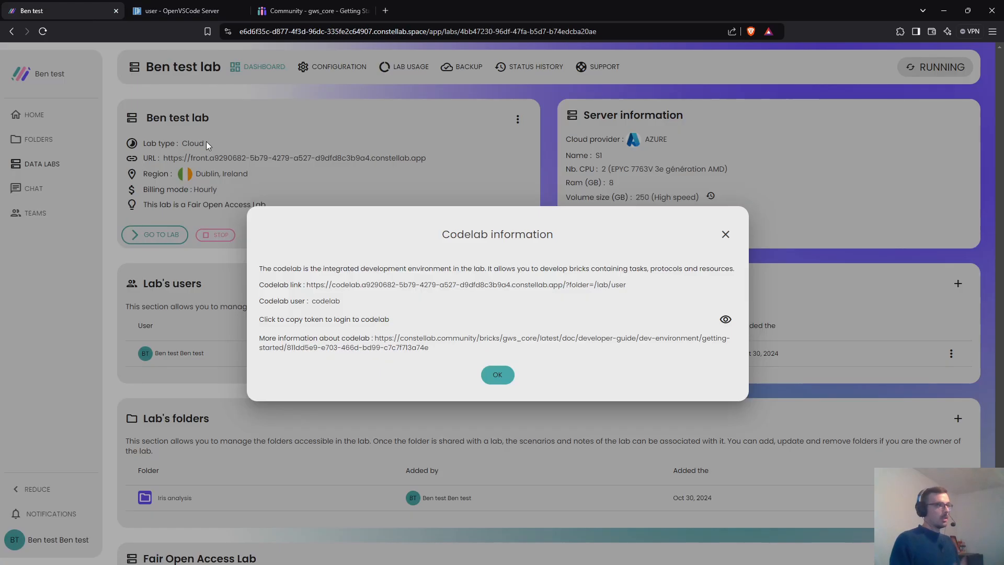
- Close the Codelab information dialog and stop the lab, confirming with YES
click(507, 176)
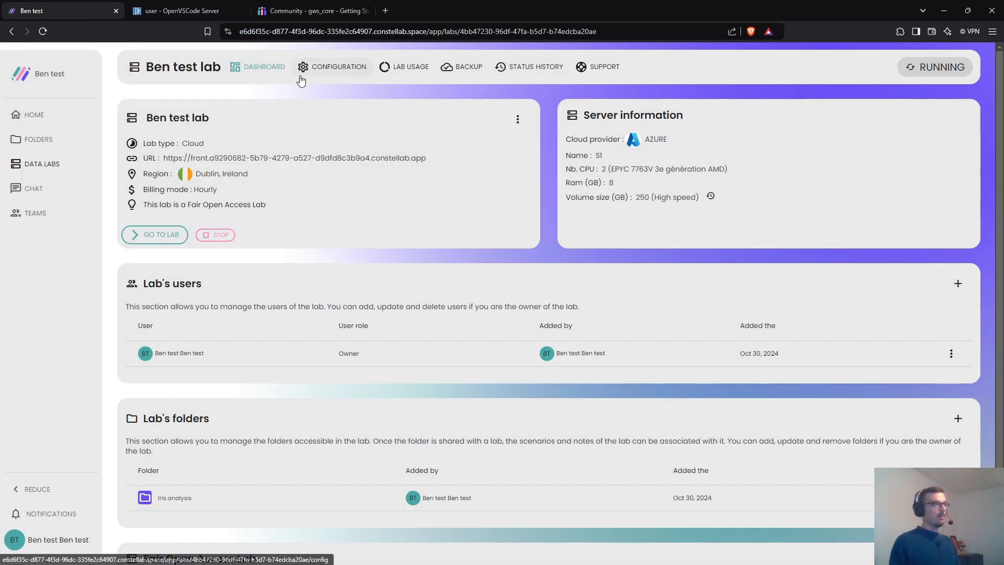
click(212, 239)
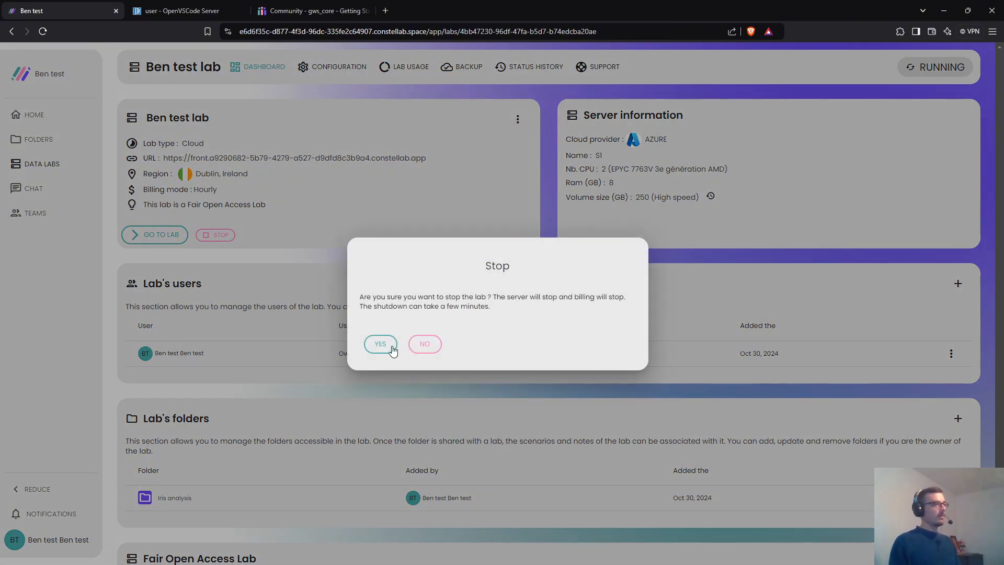
click(381, 345)
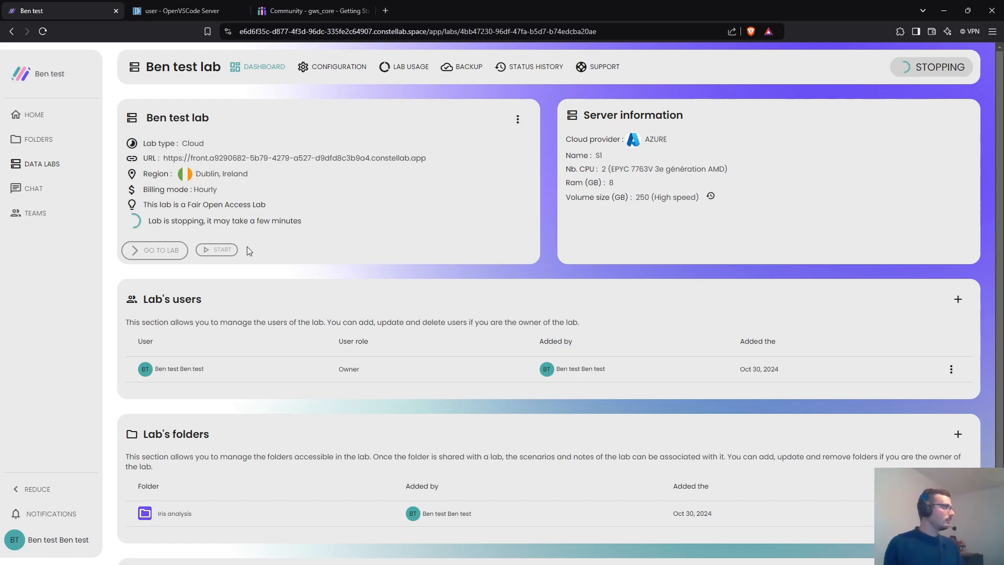
- Go from the documentation tab to the Community home page and scroll down to its Fair Open Access section
click(288, 12)
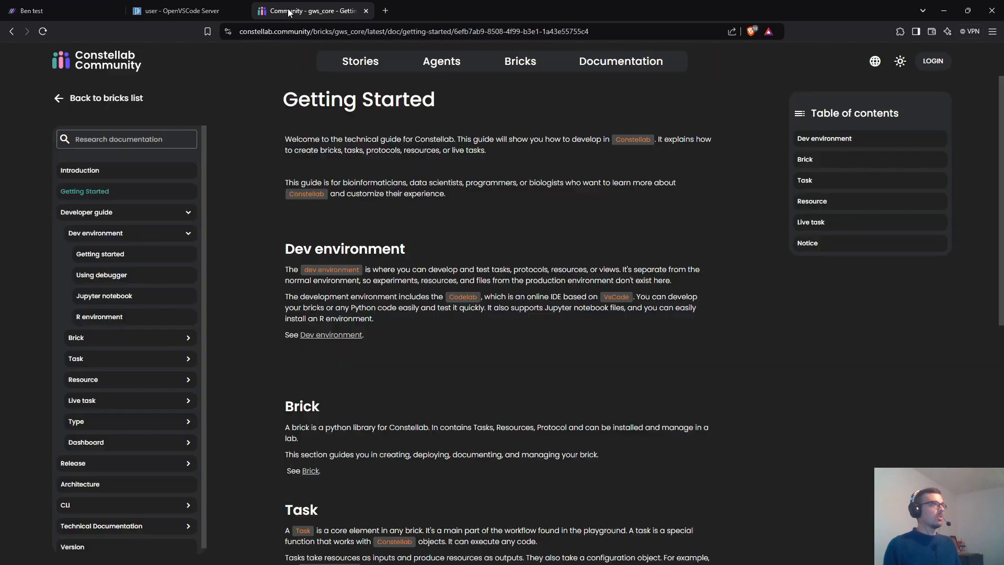
click(123, 67)
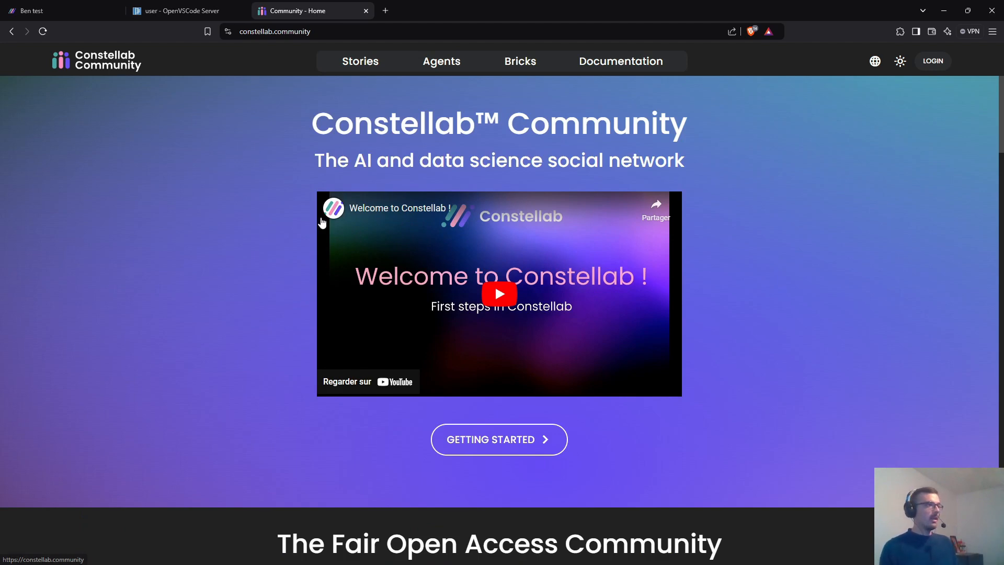
scroll(320, 222, down, 5)
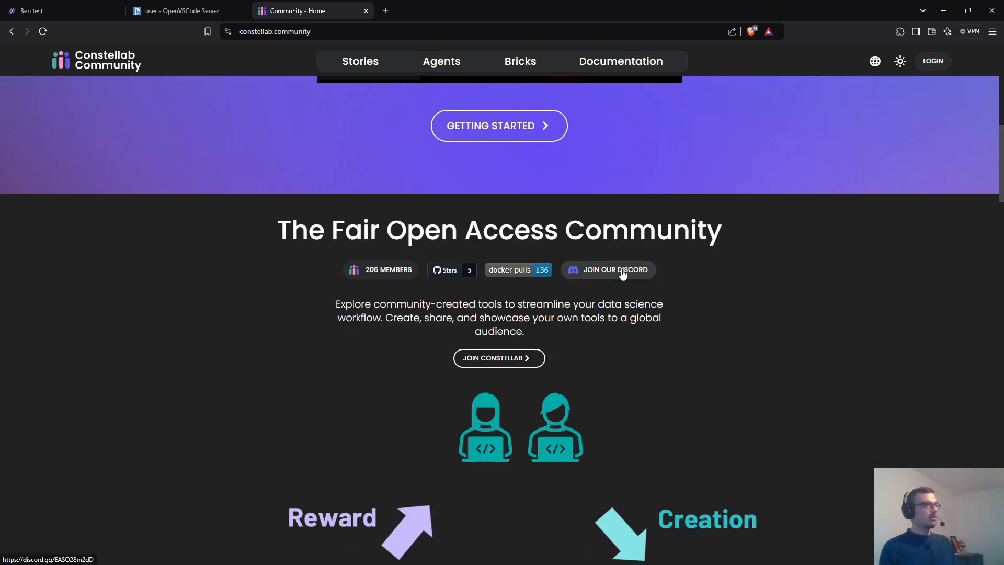